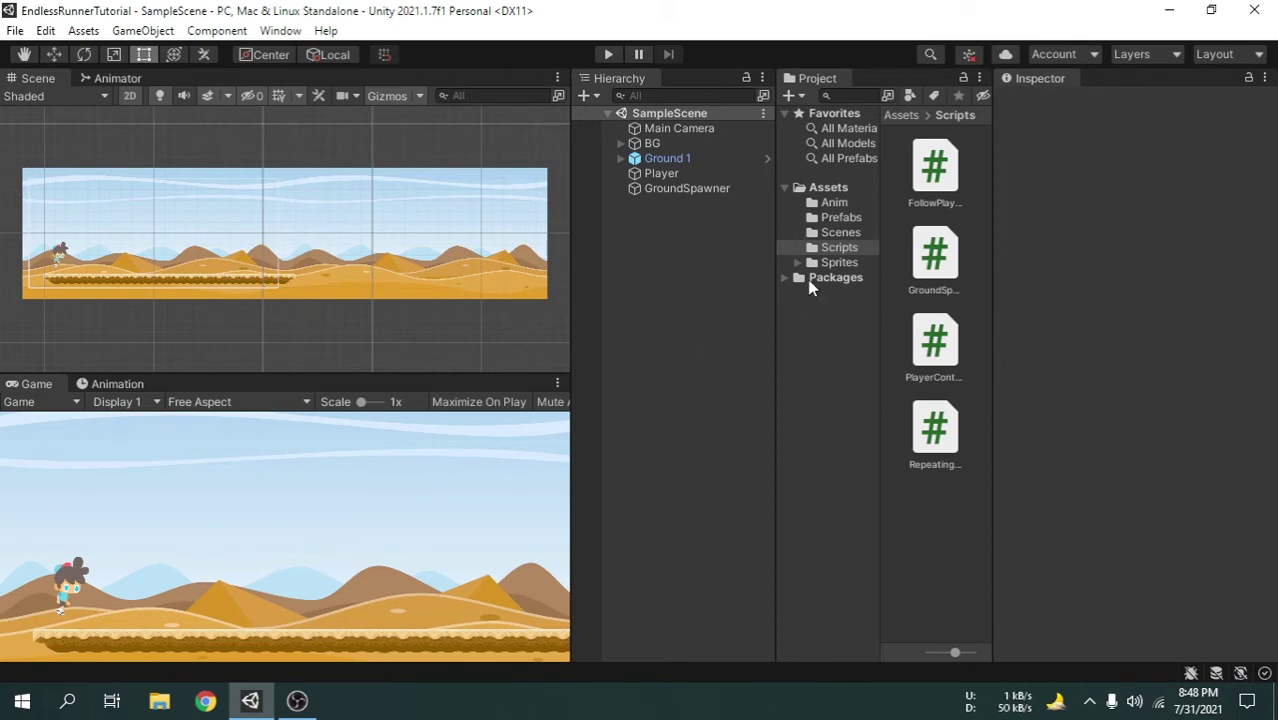
Open the Sprites folder and scroll down to the Cactus and Crate sprites
{"action": "left_click", "coordinate": [839, 263]}
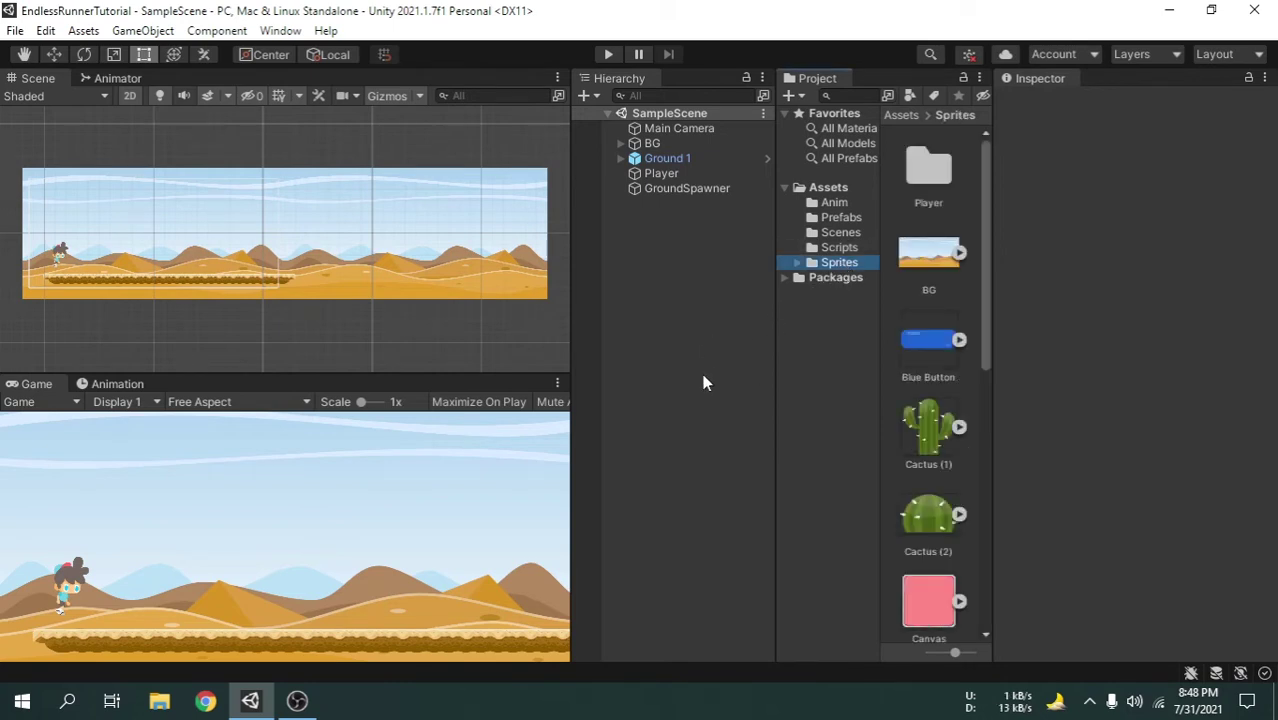
{"action": "scroll", "coordinate": [950, 470], "scroll_direction": "down", "scroll_amount": 2}
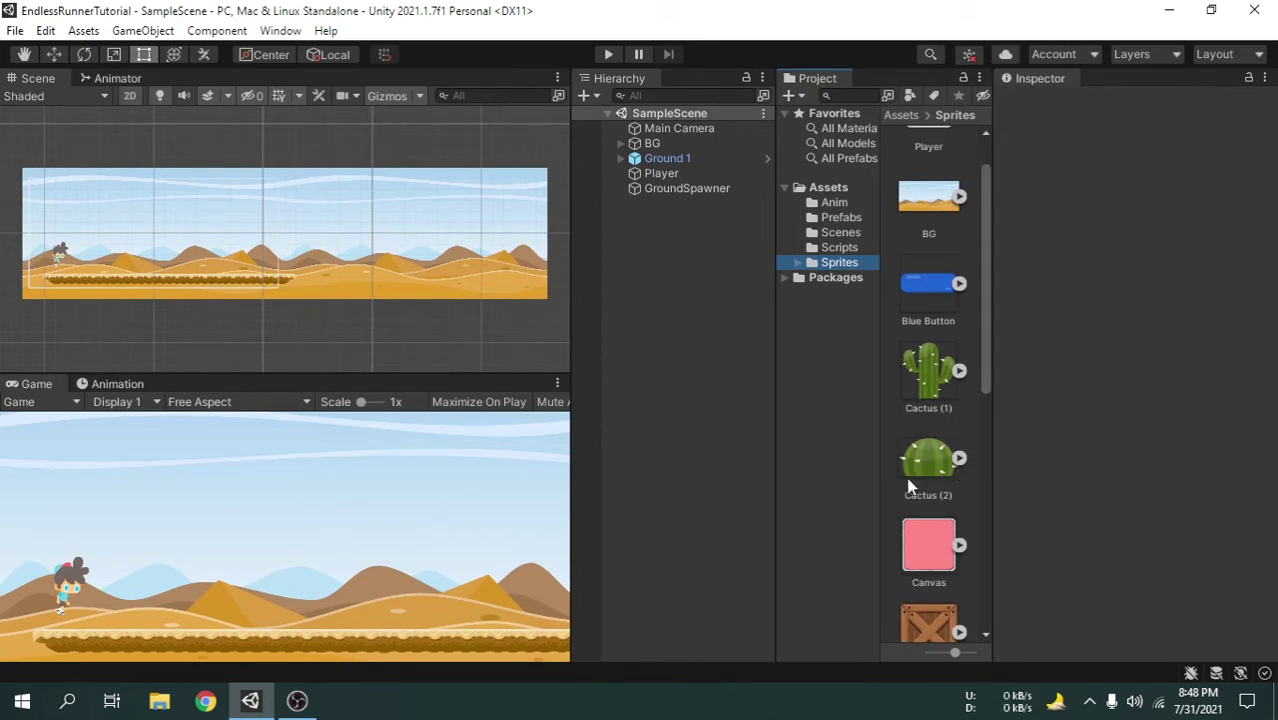
{"action": "scroll", "coordinate": [970, 505], "scroll_direction": "down", "scroll_amount": 2}
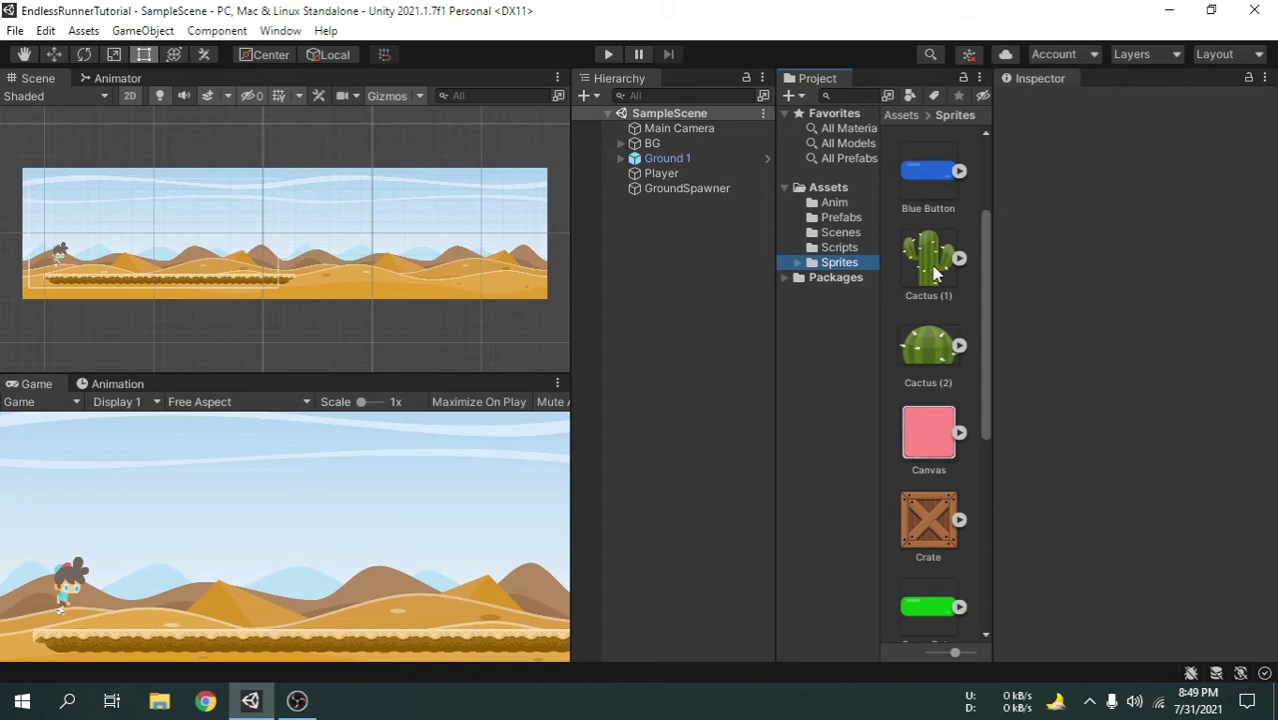
Place the Cactus (1) sprite in the scene on the Foreground sorting layer
{"action": "left_click_drag", "start_coordinate": [935, 272], "coordinate": [670, 257]}
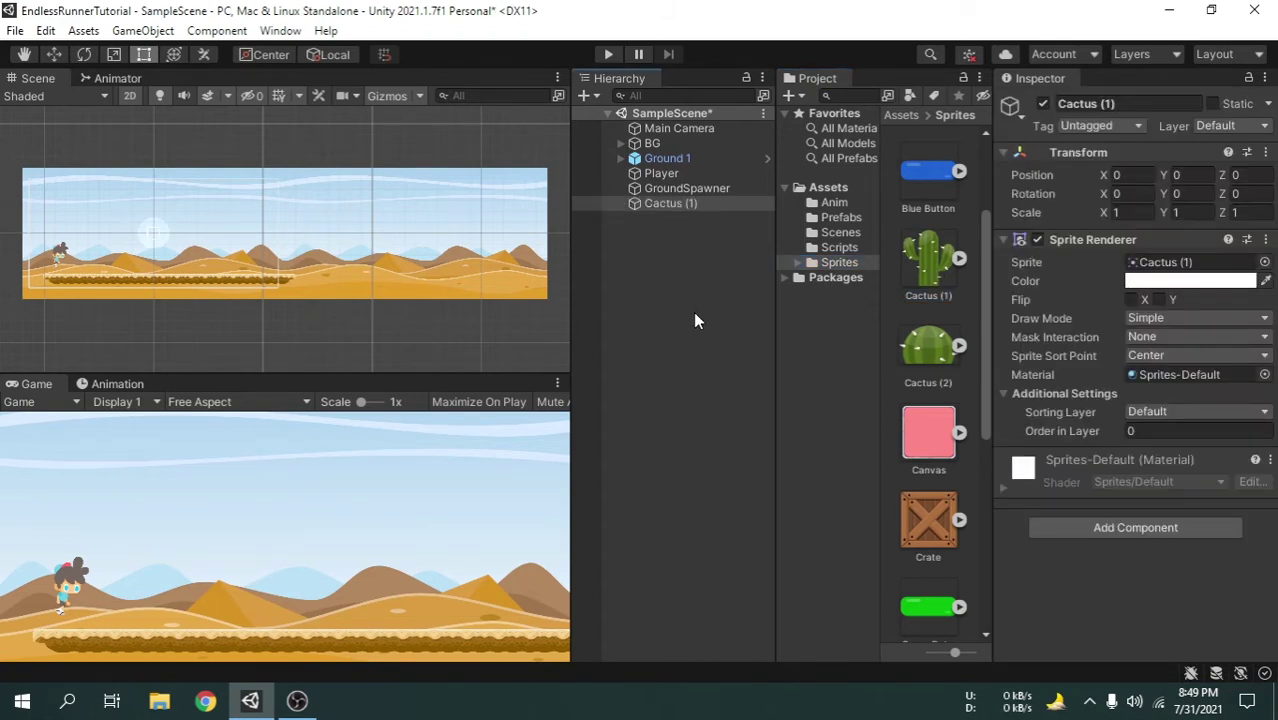
{"action": "left_click", "coordinate": [1192, 412]}
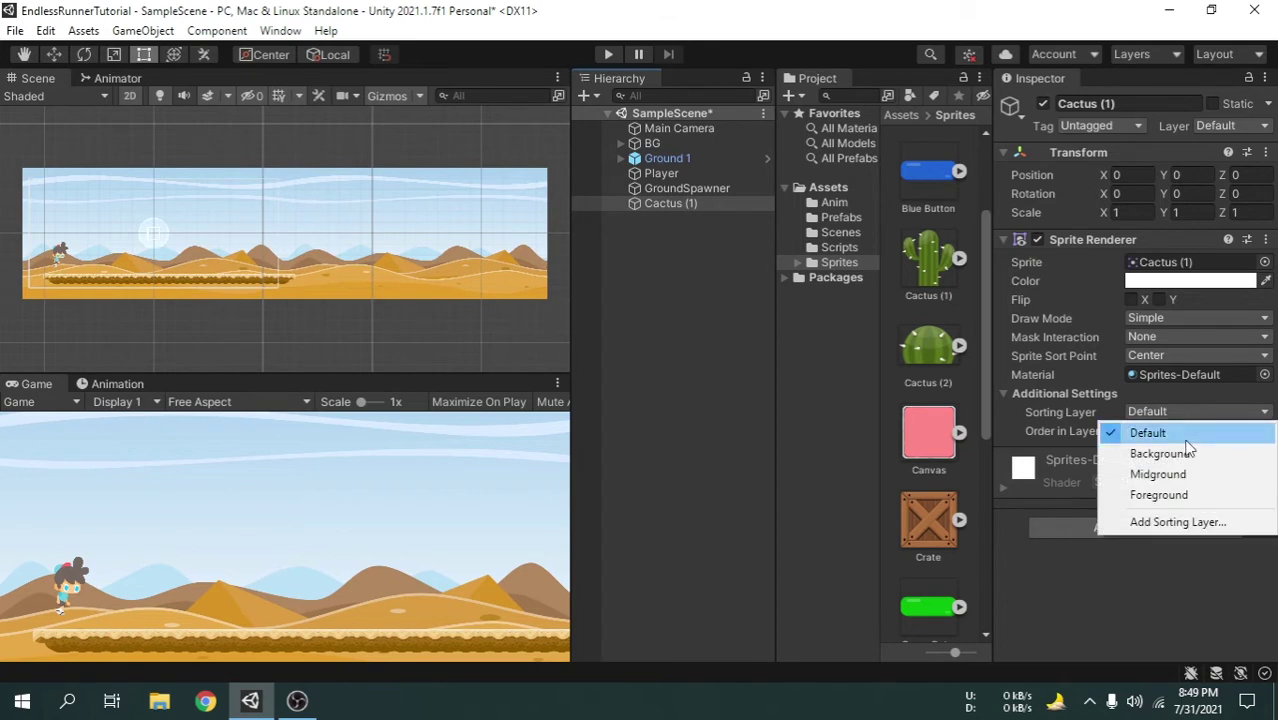
{"action": "left_click", "coordinate": [1172, 494]}
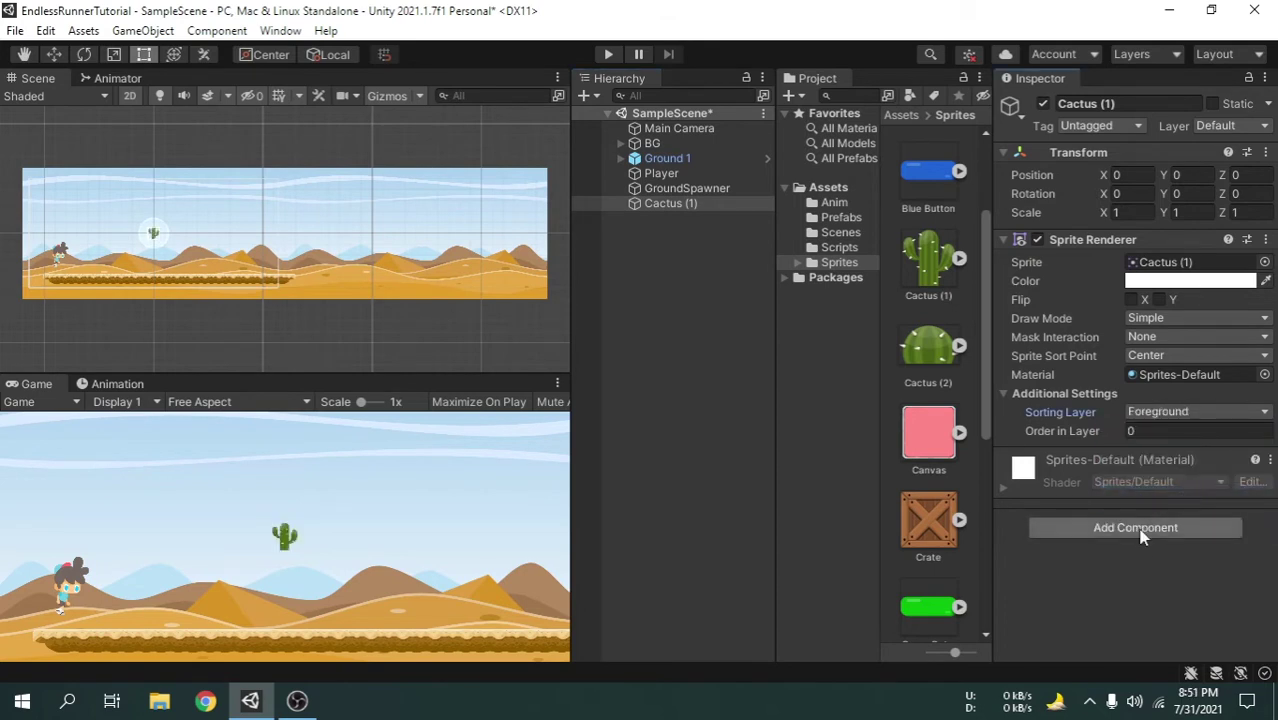
Add a Box Collider 2D from Physics 2D to the cactus
{"action": "left_click", "coordinate": [1141, 530]}
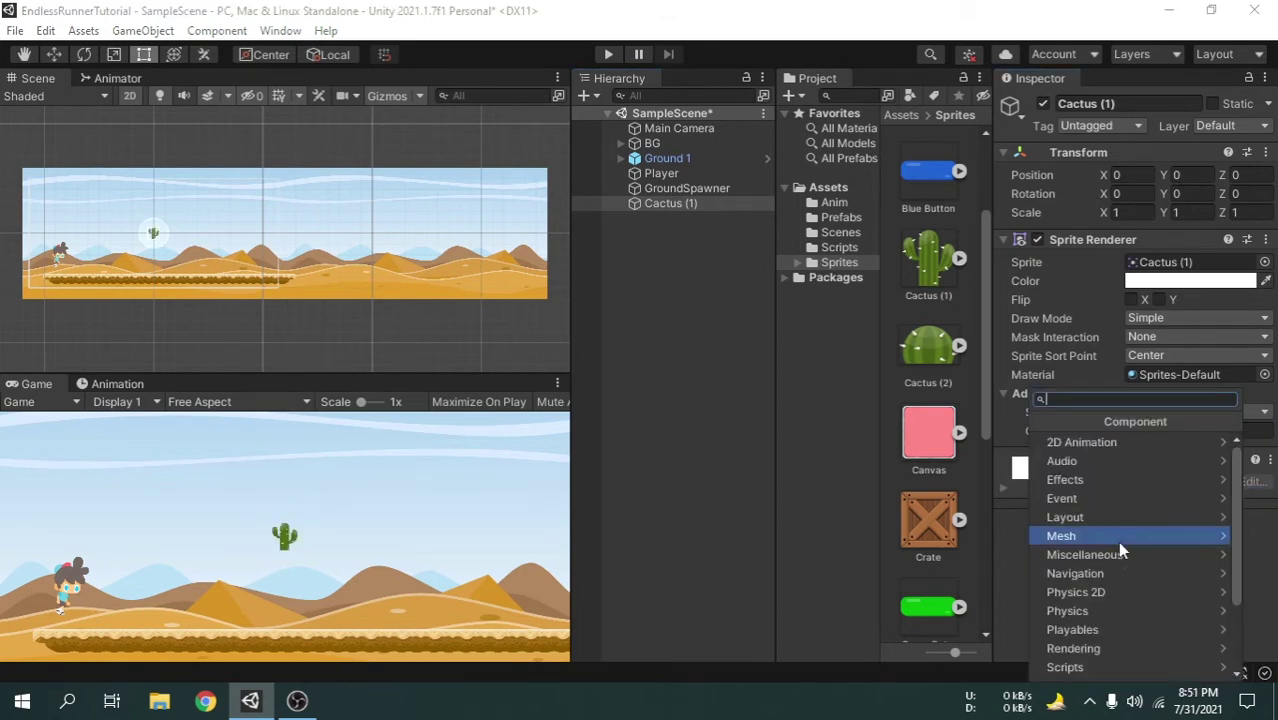
{"action": "left_click", "coordinate": [1157, 593]}
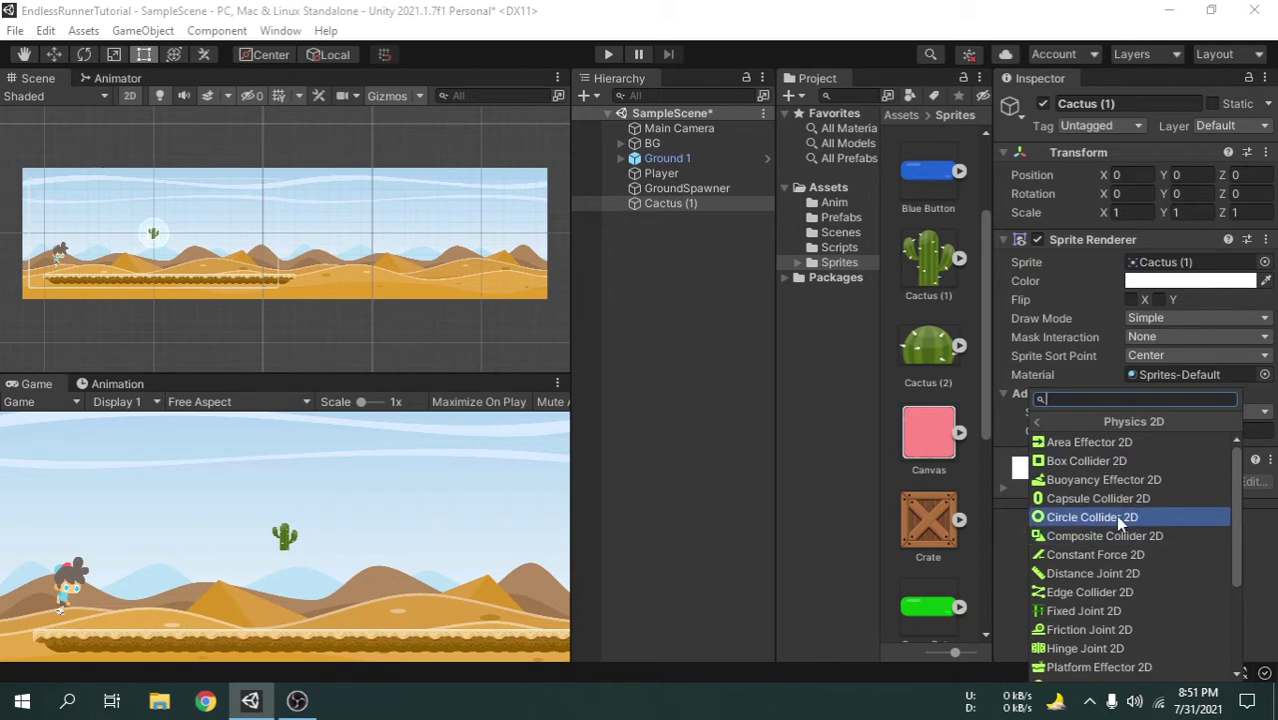
{"action": "scroll", "coordinate": [1126, 545], "scroll_direction": "down", "scroll_amount": 3}
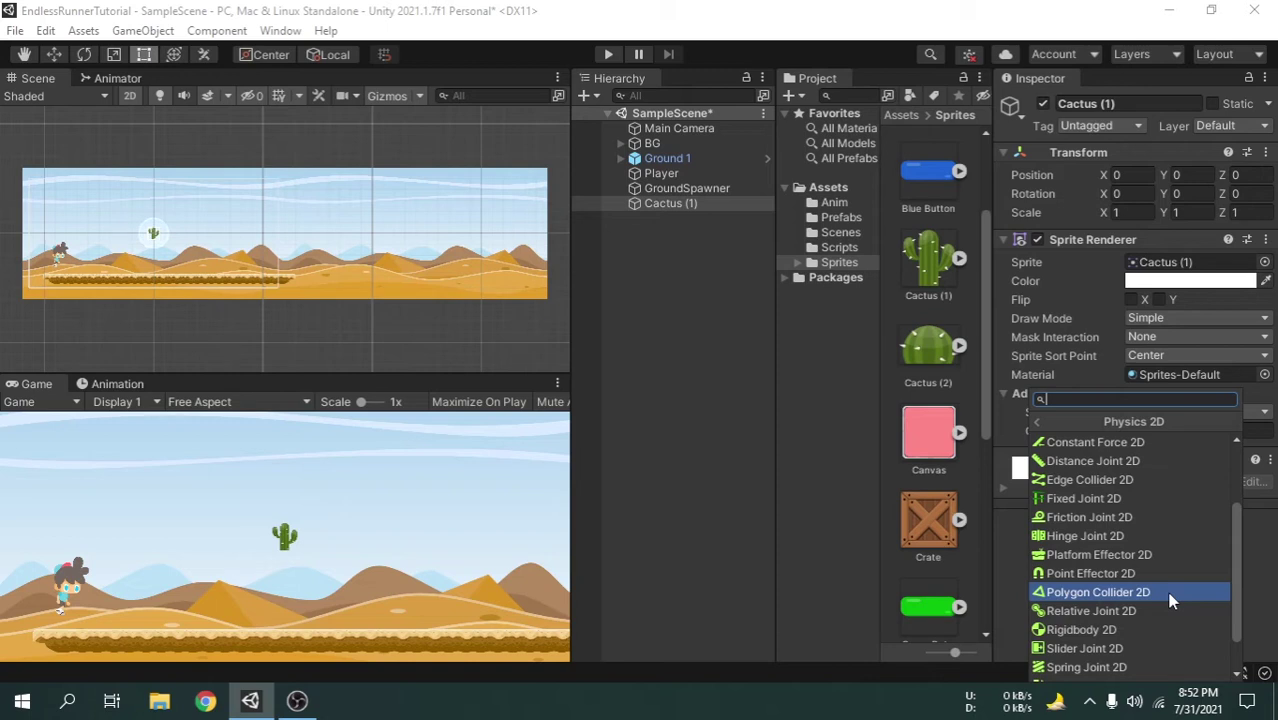
{"action": "scroll", "coordinate": [1160, 580], "scroll_direction": "up", "scroll_amount": 3}
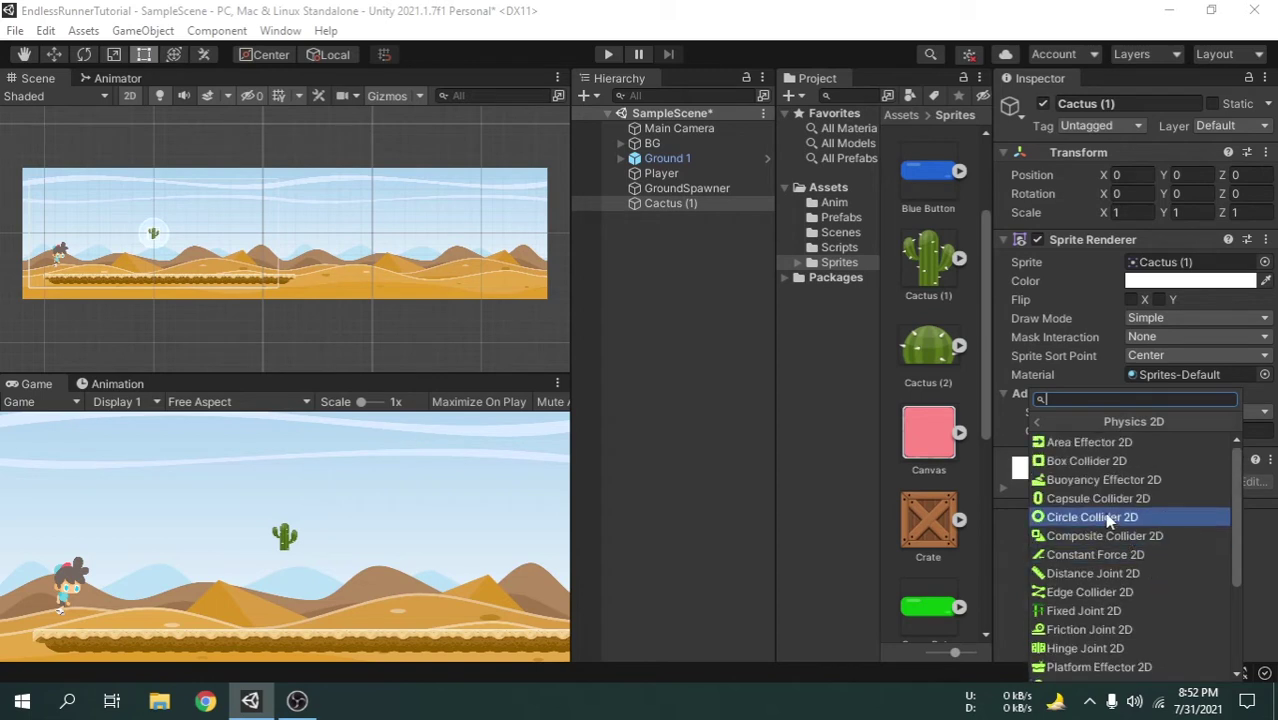
{"action": "left_click", "coordinate": [1133, 463]}
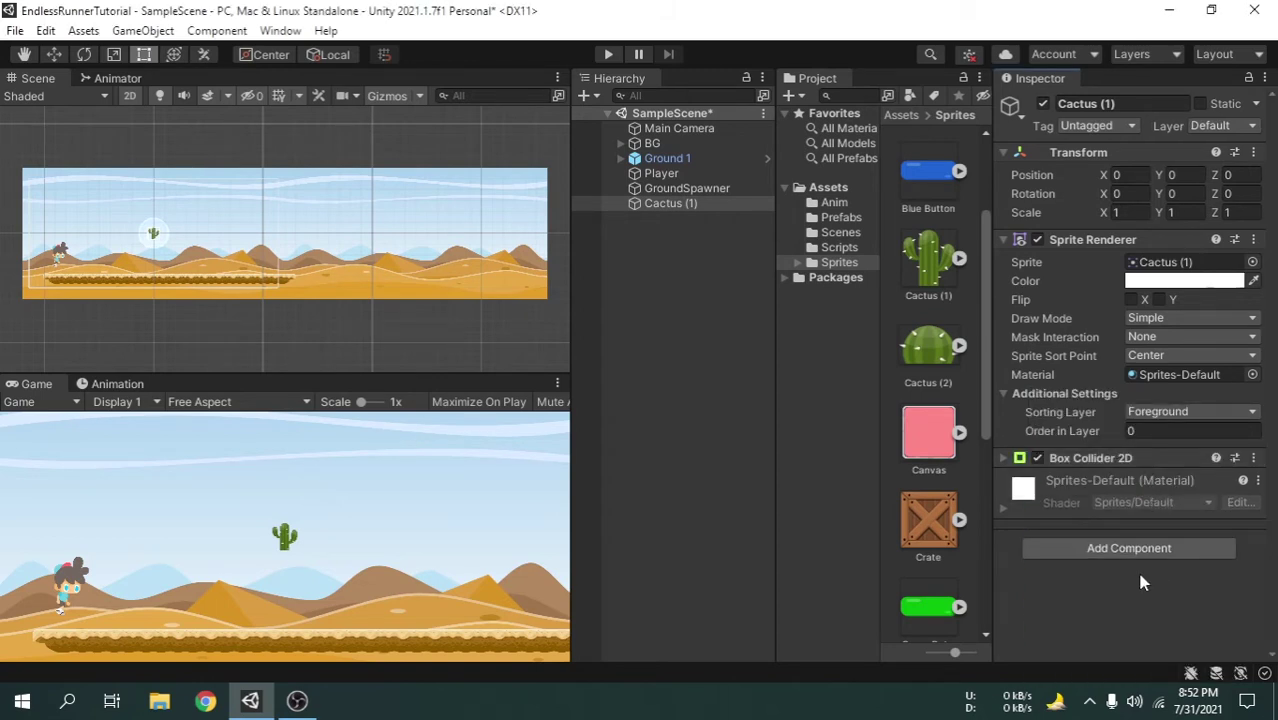
Trim the cactus's Box Collider 2D to the trunk, about 0.3727381 by 1.049624
{"action": "left_click", "coordinate": [1003, 458]}
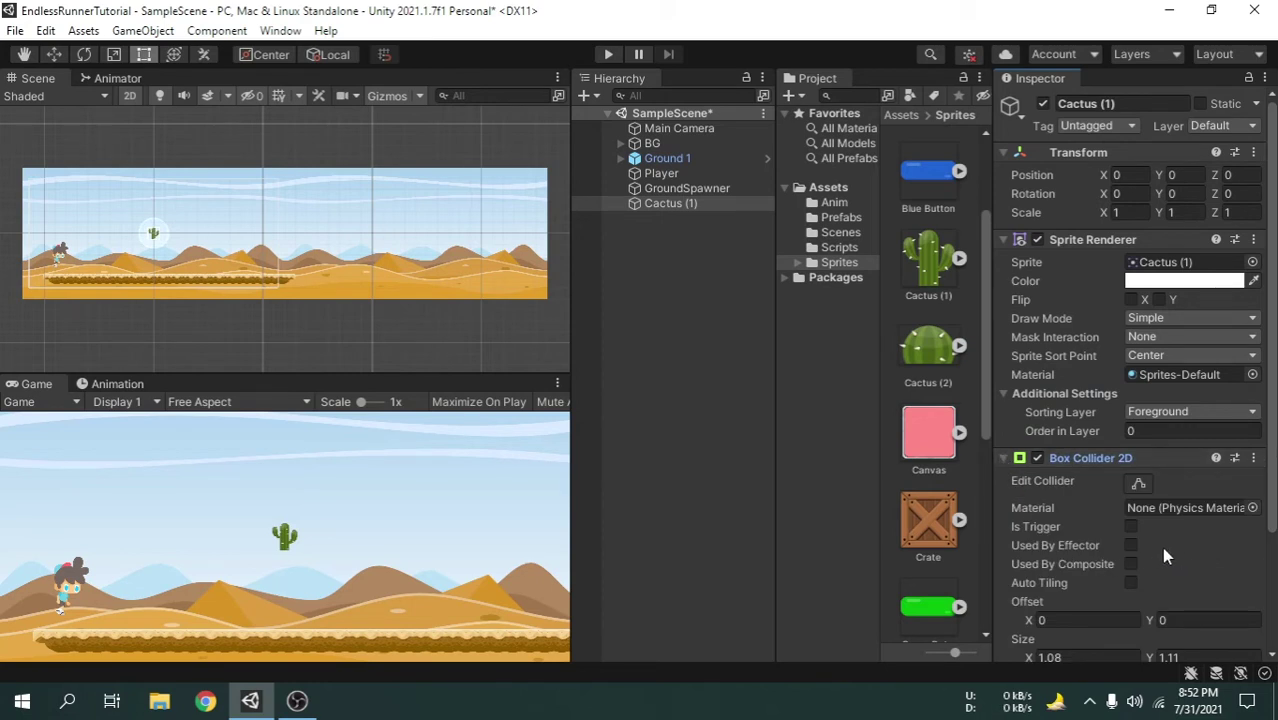
{"action": "scroll", "coordinate": [140, 250], "scroll_direction": "up", "scroll_amount": 8}
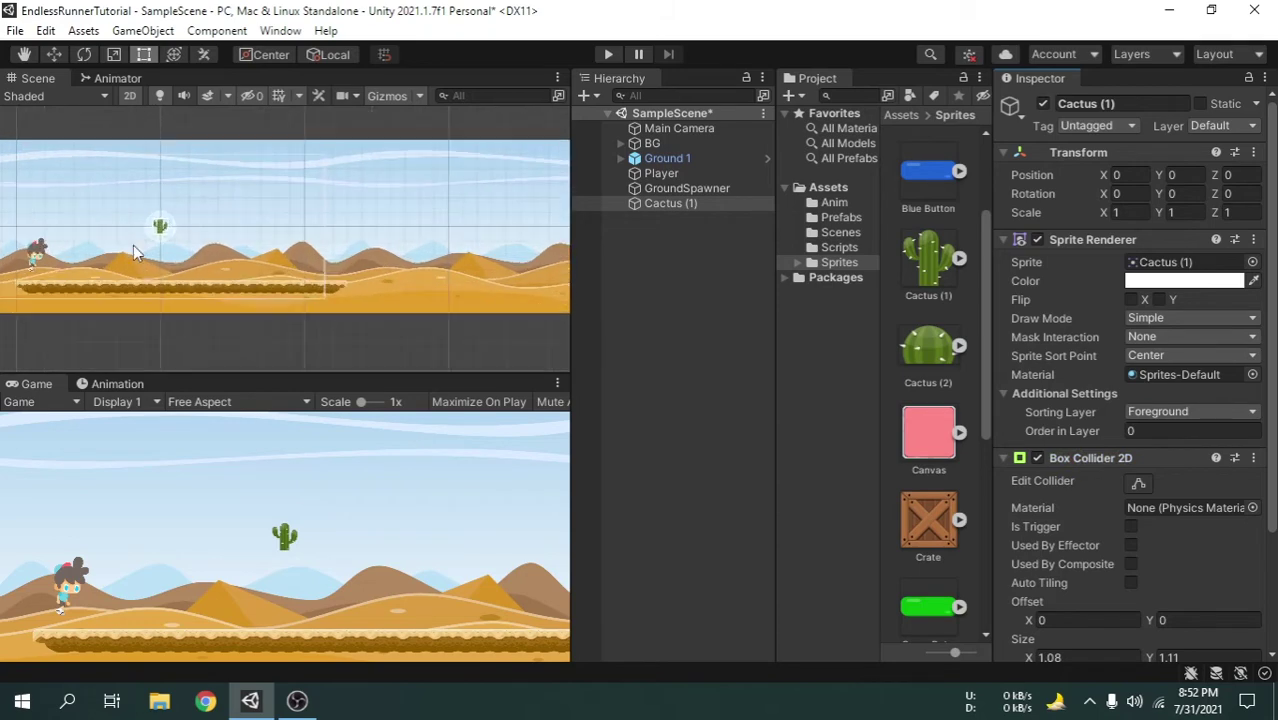
{"action": "scroll", "coordinate": [155, 226], "scroll_direction": "up", "scroll_amount": 8}
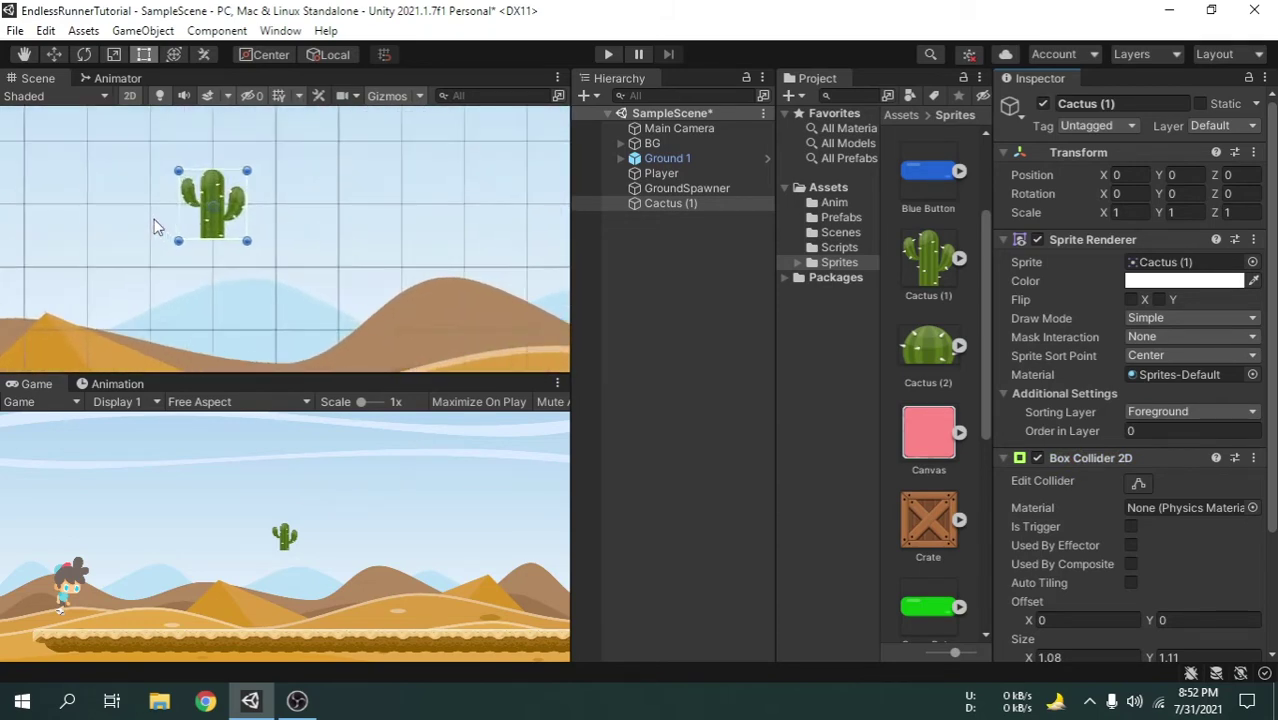
{"action": "middle_click_drag", "start_coordinate": [293, 210], "coordinate": [327, 252]}
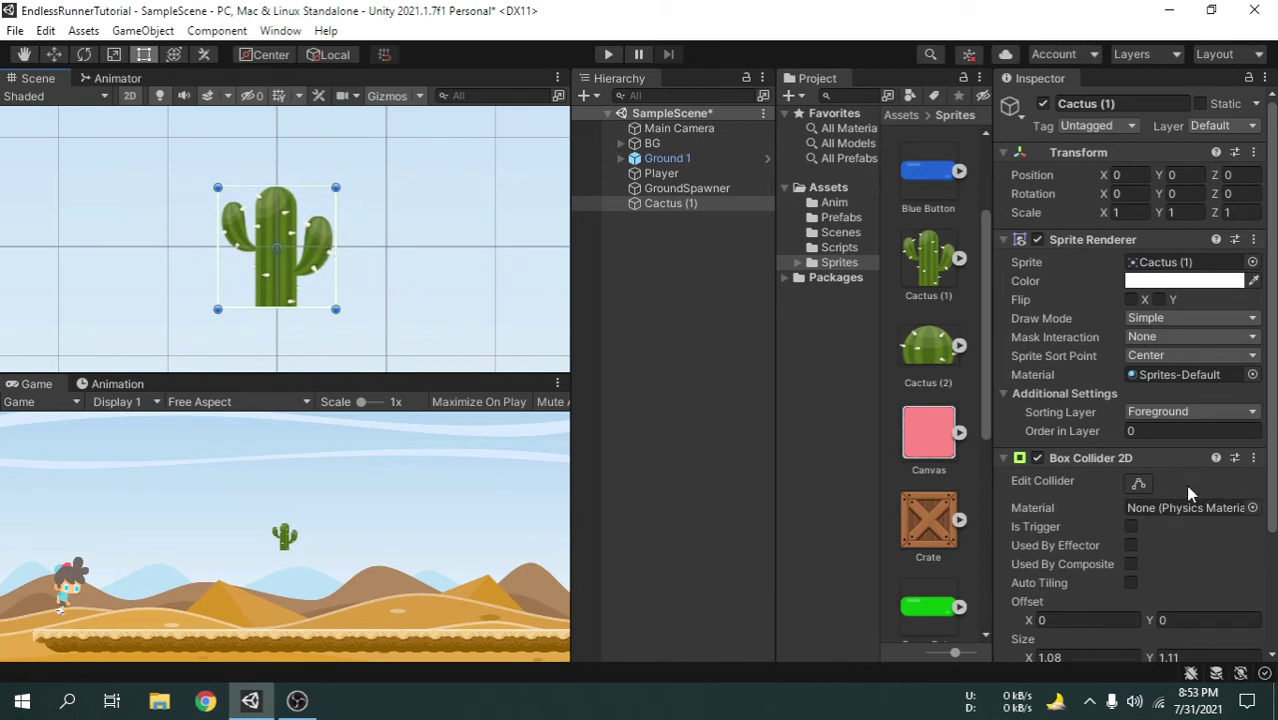
{"action": "left_click", "coordinate": [1139, 484]}
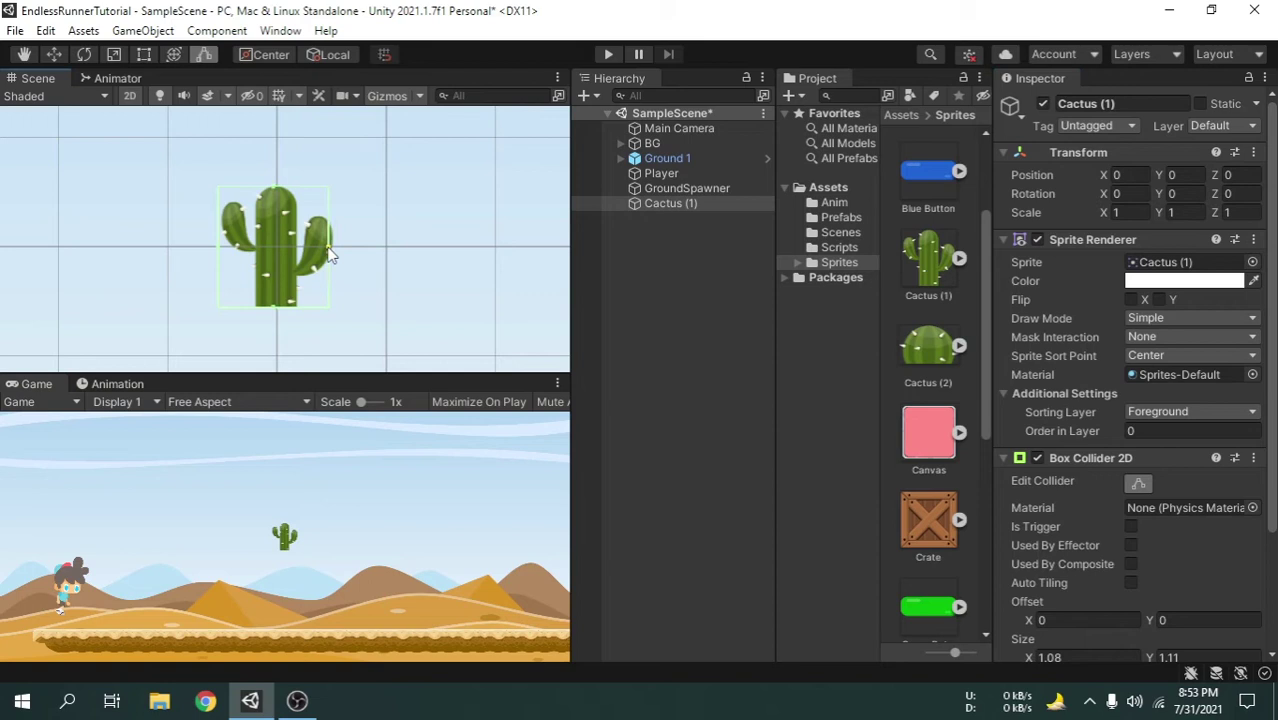
{"action": "left_click_drag", "start_coordinate": [337, 246], "coordinate": [297, 253]}
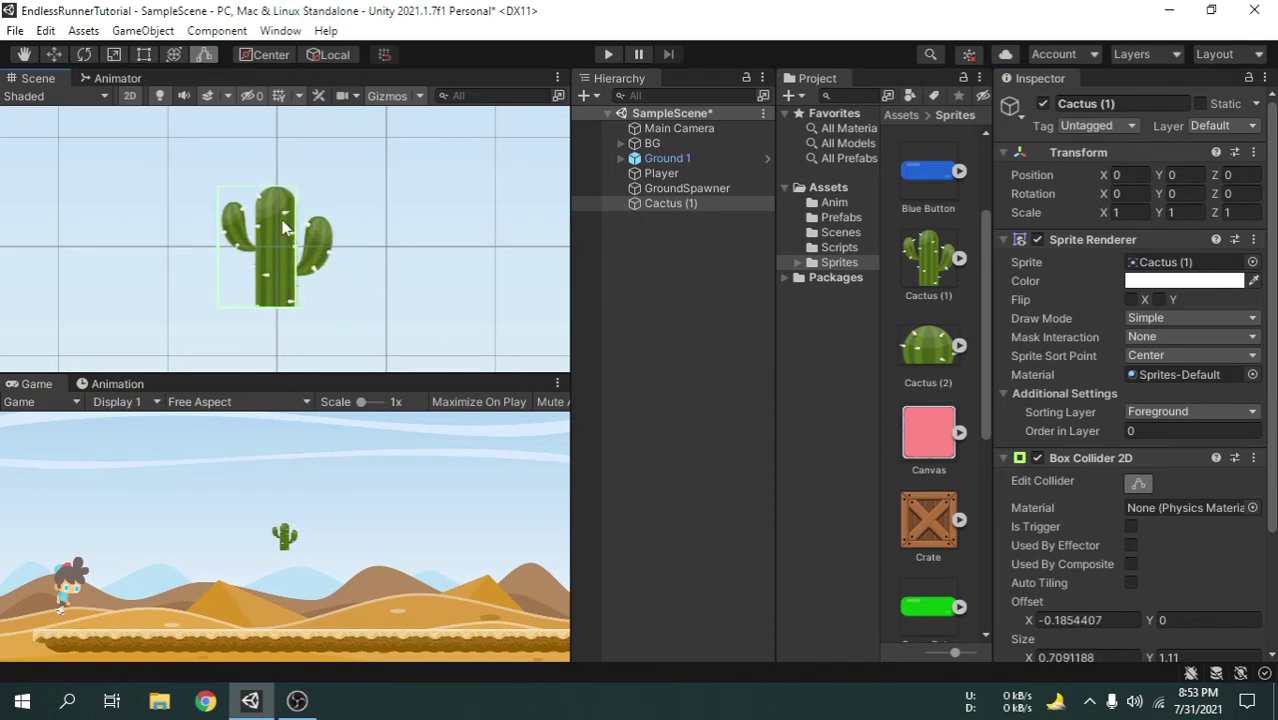
{"action": "left_click_drag", "start_coordinate": [257, 196], "coordinate": [257, 200]}
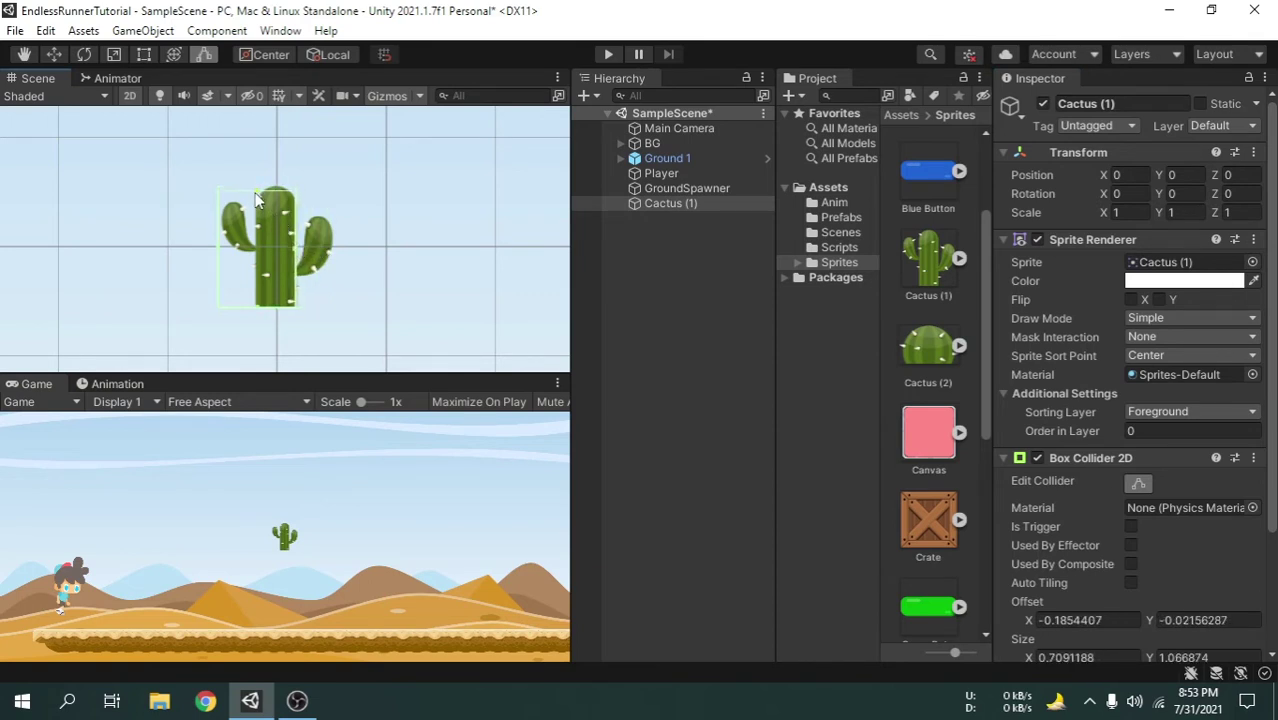
{"action": "left_click_drag", "start_coordinate": [221, 256], "coordinate": [256, 262]}
{"action": "left_click_drag", "start_coordinate": [279, 314], "coordinate": [282, 312]}
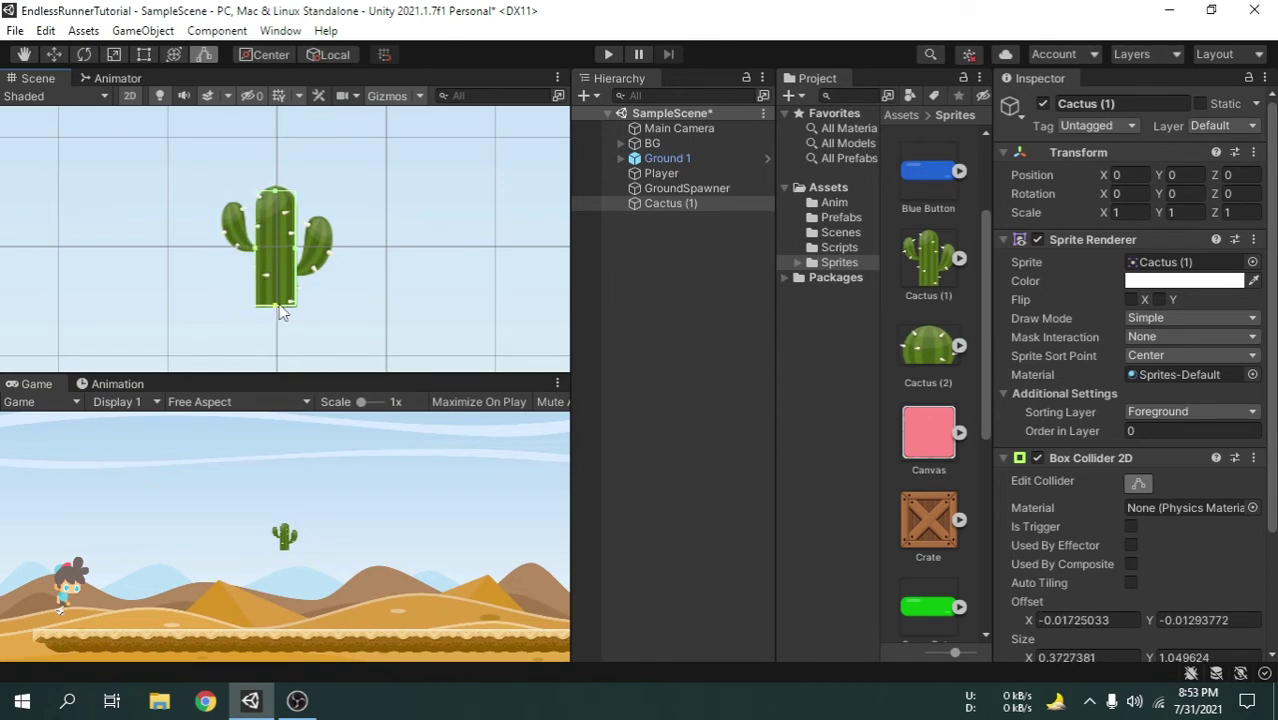
{"action": "left_click", "coordinate": [1139, 484]}
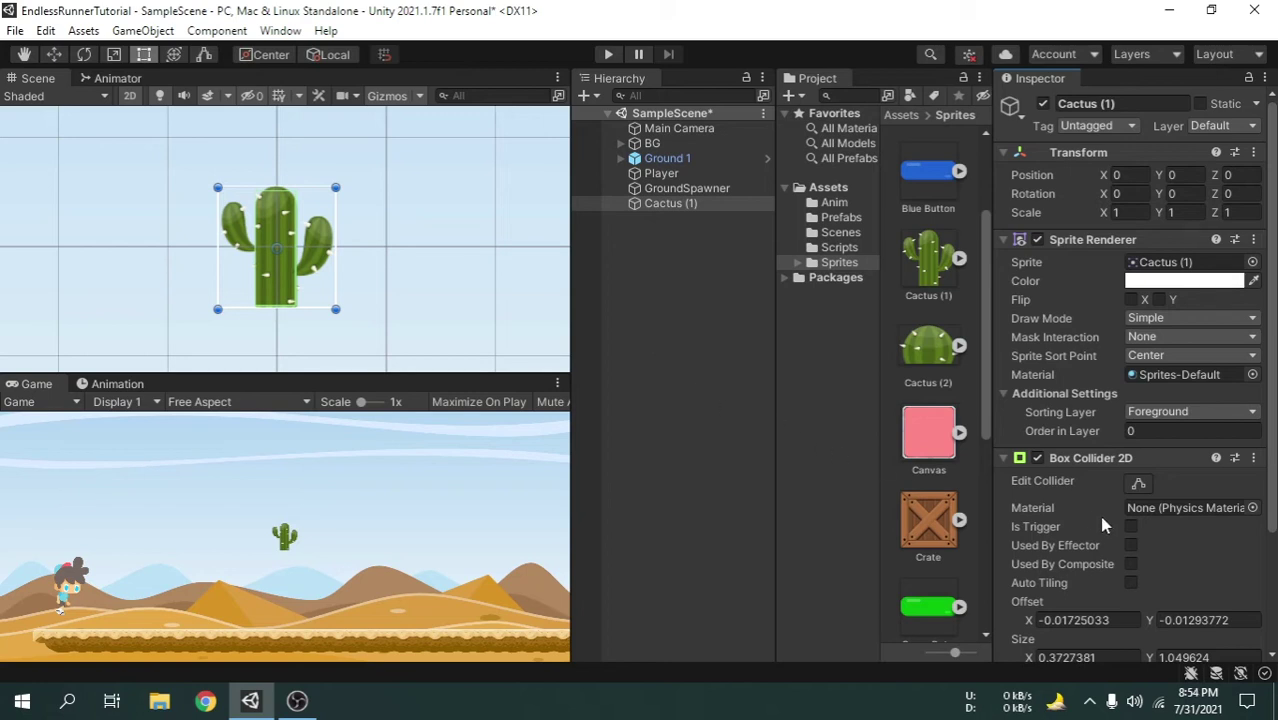
{"action": "scroll", "coordinate": [1104, 525], "scroll_direction": "down", "scroll_amount": 3}
Add a Rigidbody 2D to the Cactus (1) object
{"action": "left_click", "coordinate": [1121, 636]}
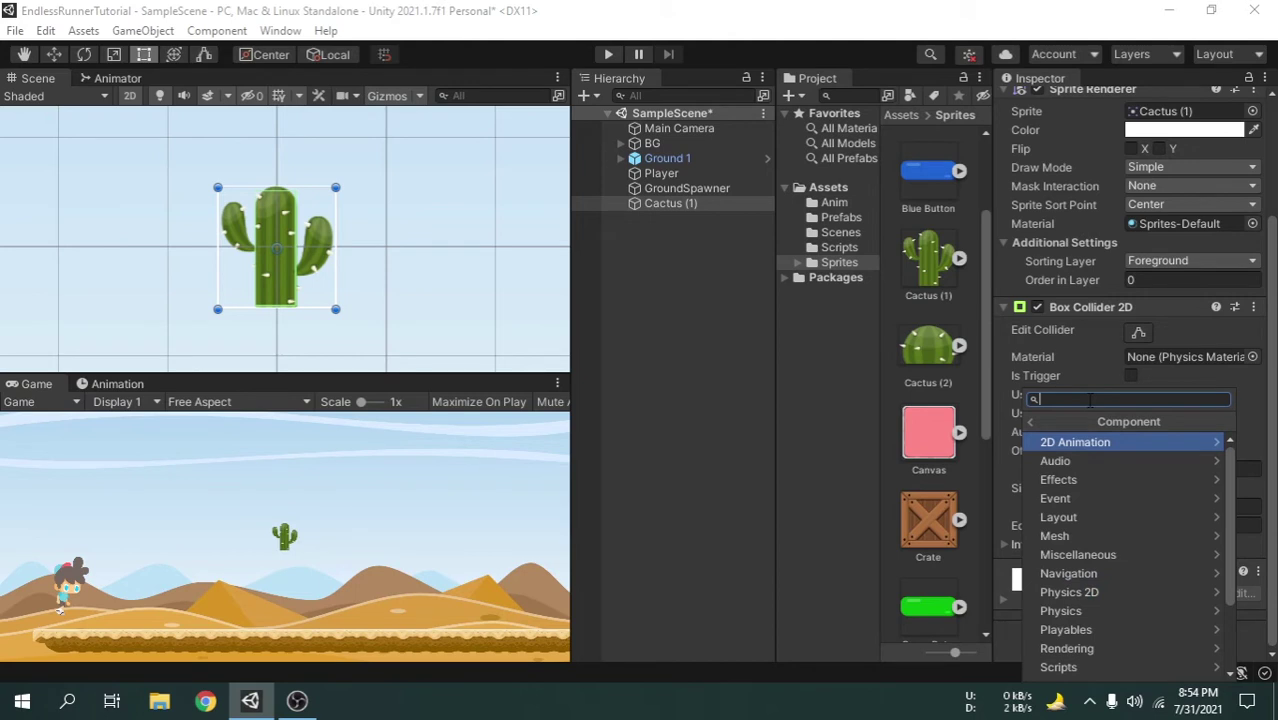
{"action": "type", "text": "rig"}
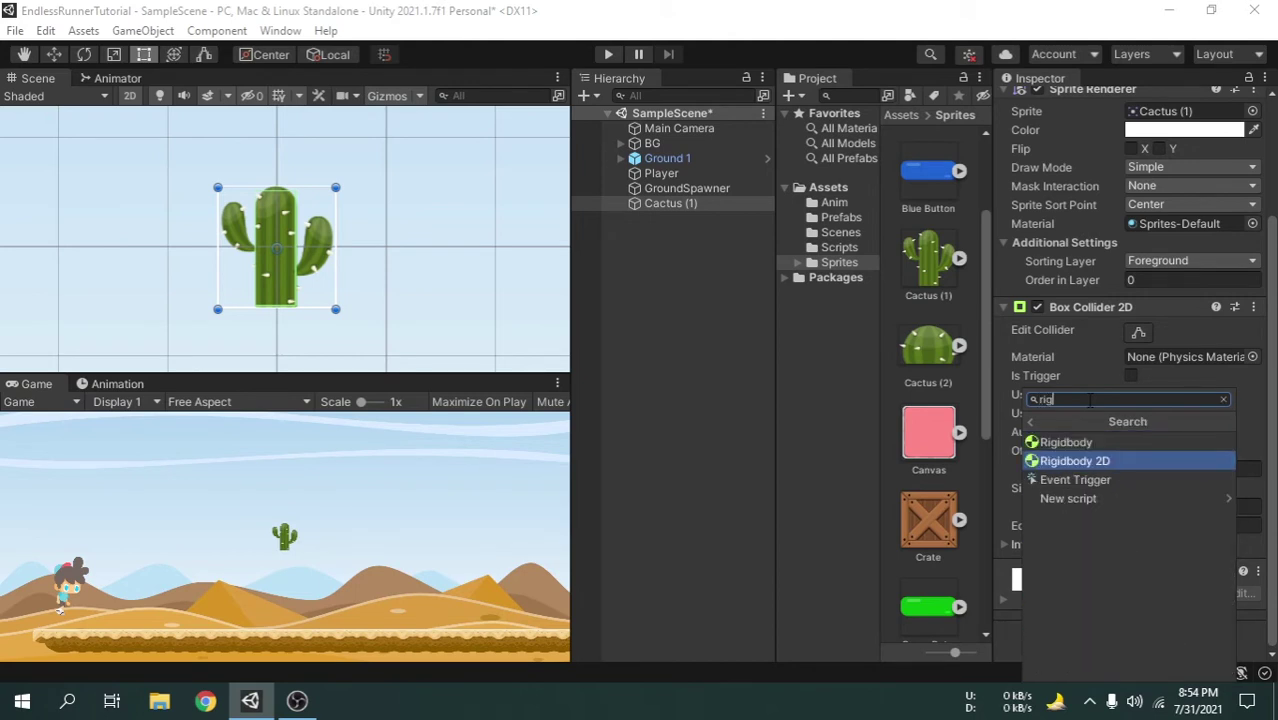
{"action": "left_click", "coordinate": [1120, 461]}
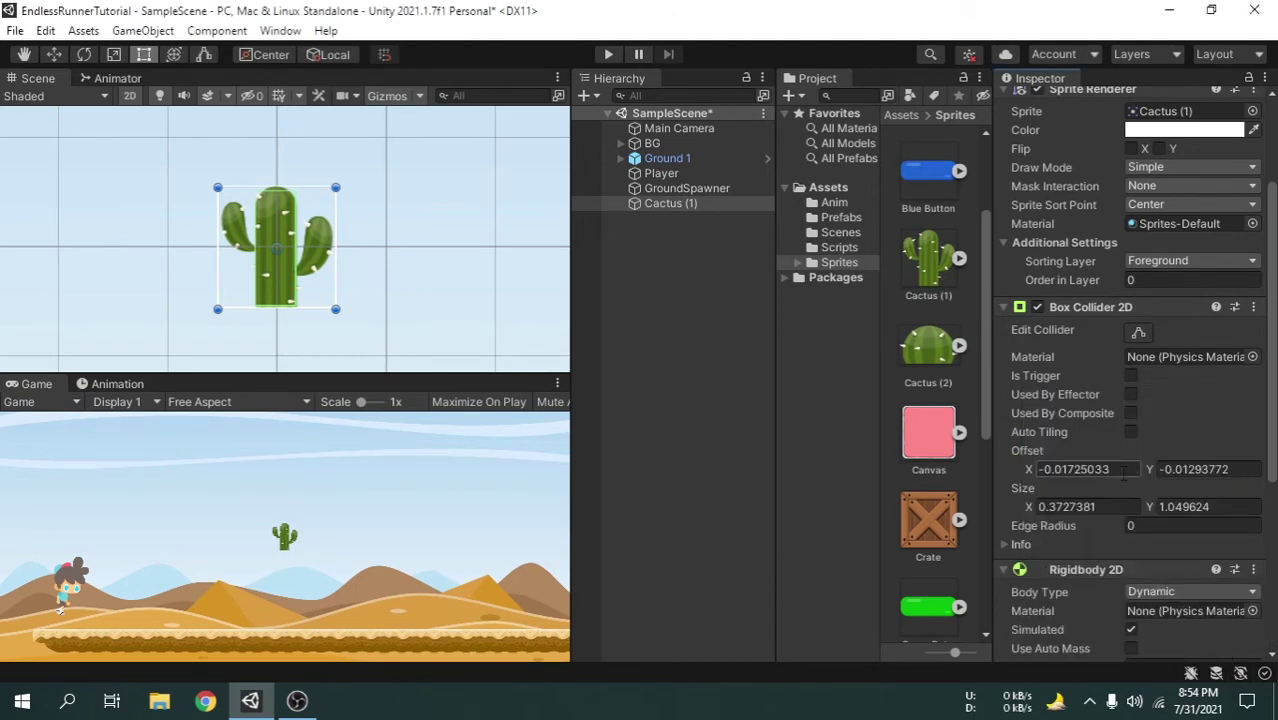
{"action": "scroll", "coordinate": [1079, 594], "scroll_direction": "down", "scroll_amount": 5}
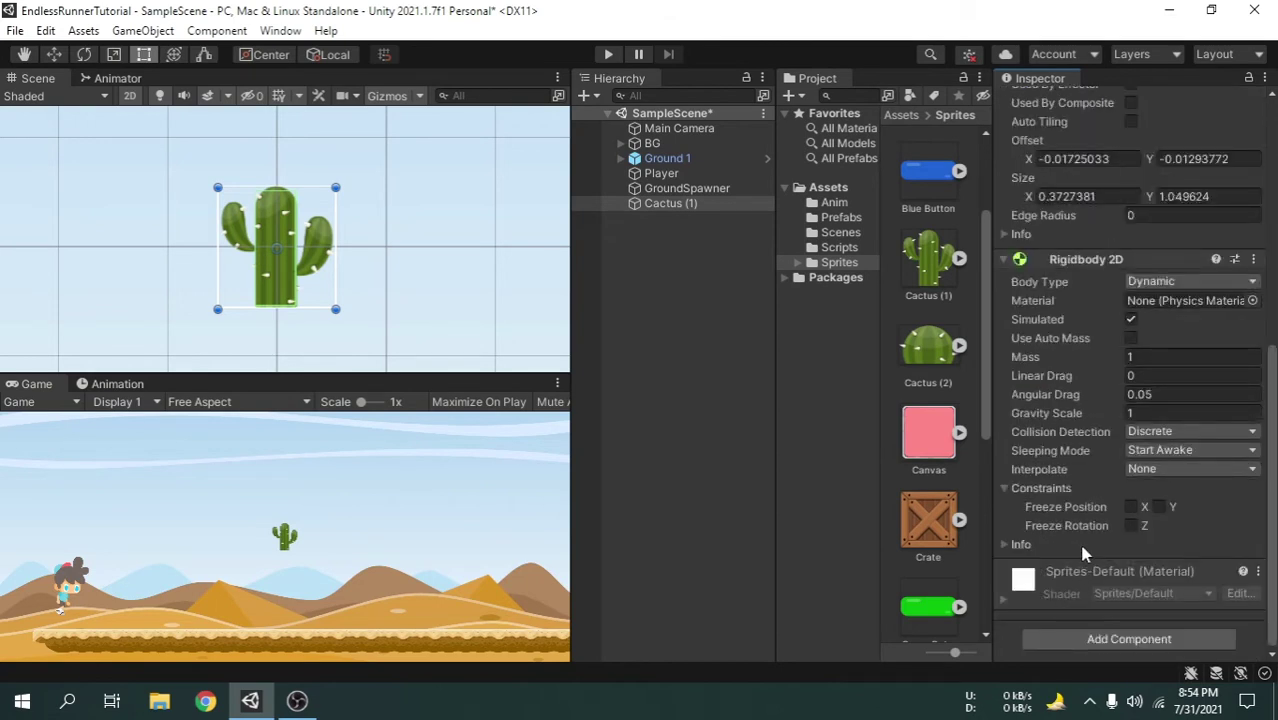
Save Cactus (1) as a prefab in the Prefabs folder and delete it from the scene
{"action": "left_click", "coordinate": [851, 228]}
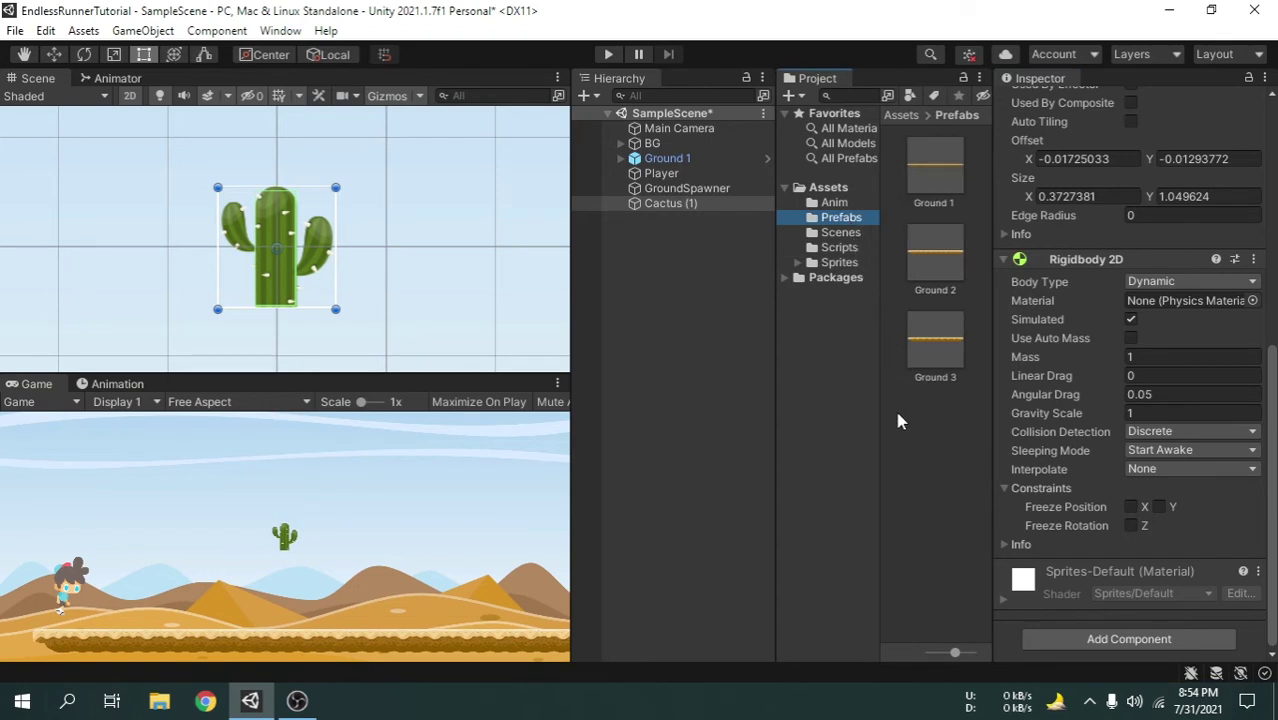
{"action": "left_click", "coordinate": [676, 210]}
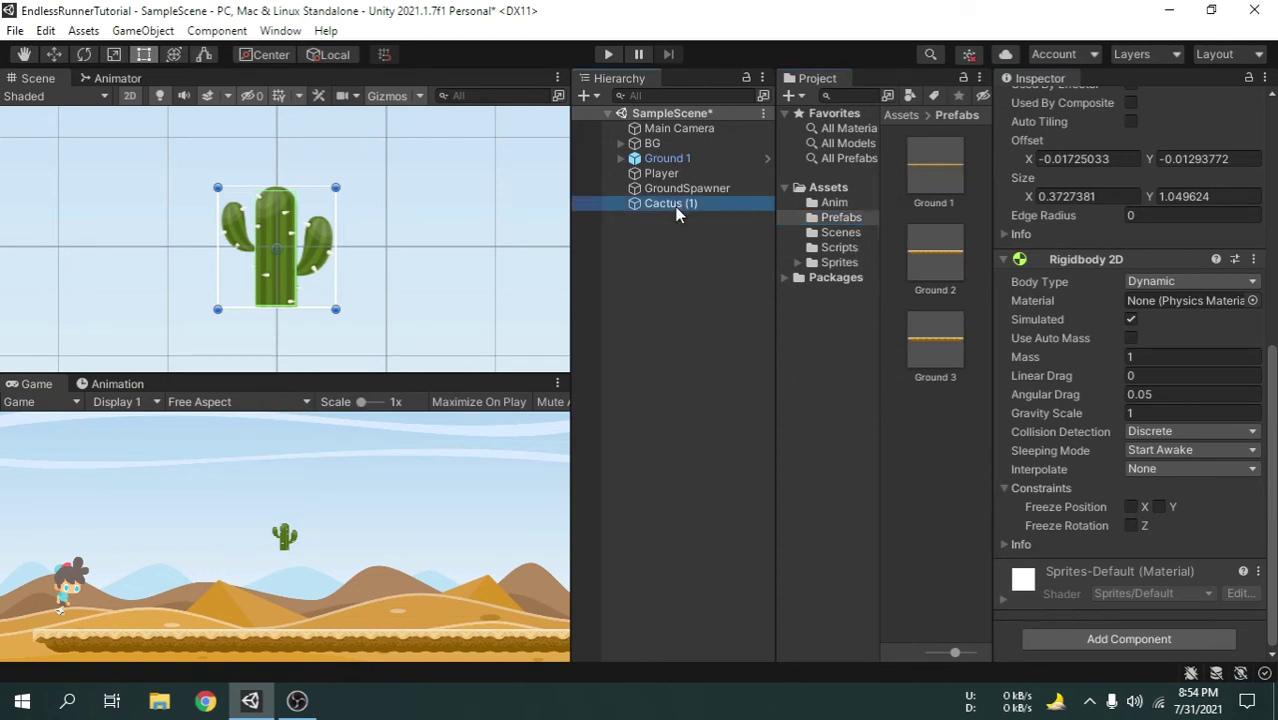
{"action": "left_click_drag", "start_coordinate": [676, 212], "coordinate": [913, 485]}
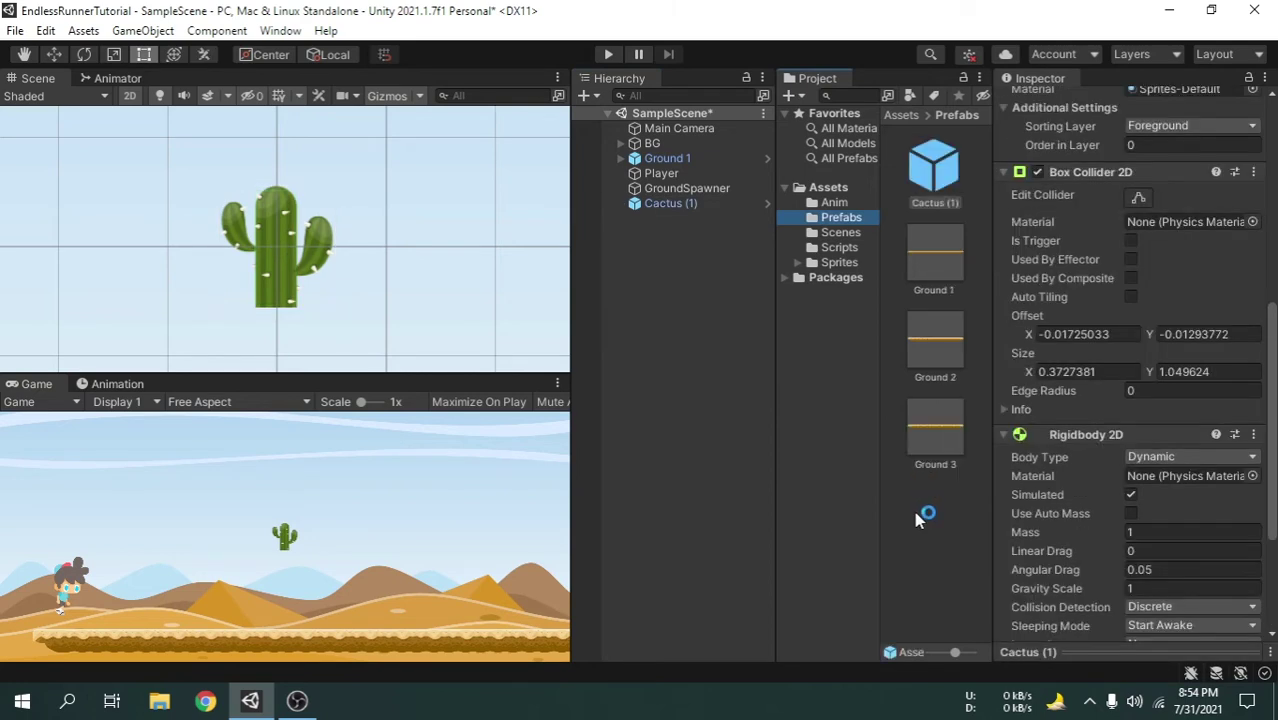
{"action": "left_click", "coordinate": [692, 203]}
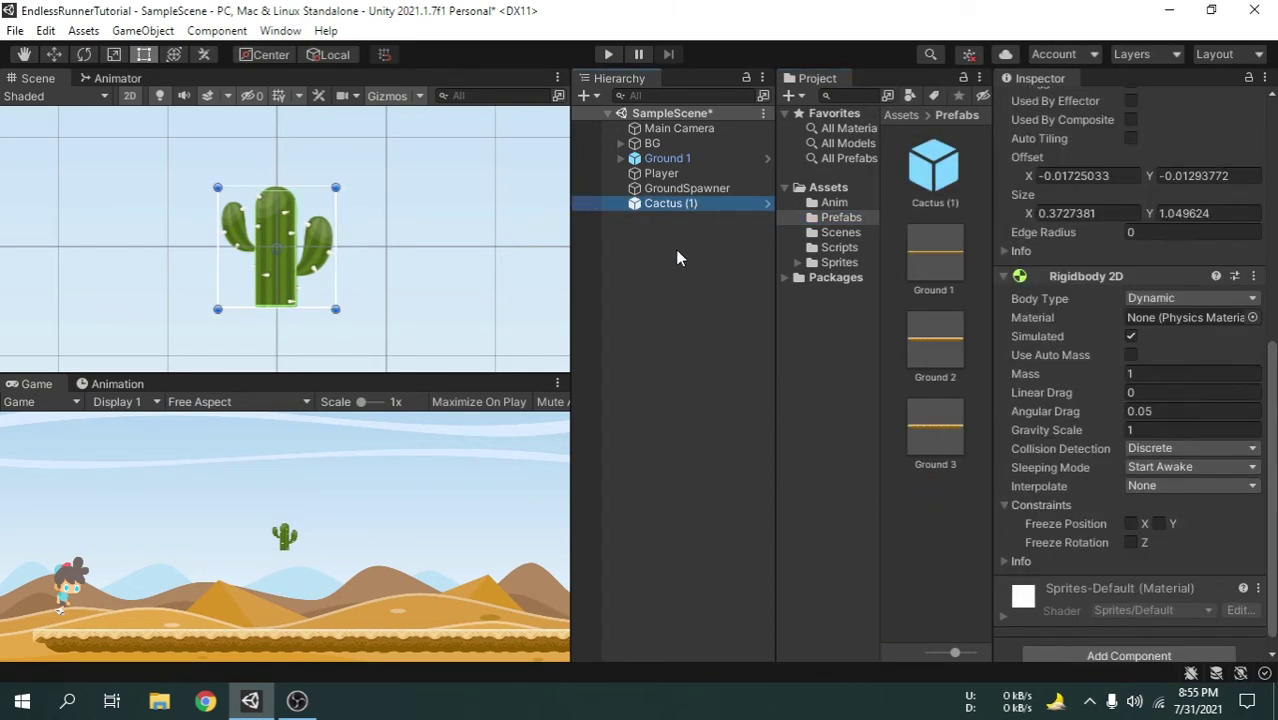
{"action": "key", "text": "Delete"}
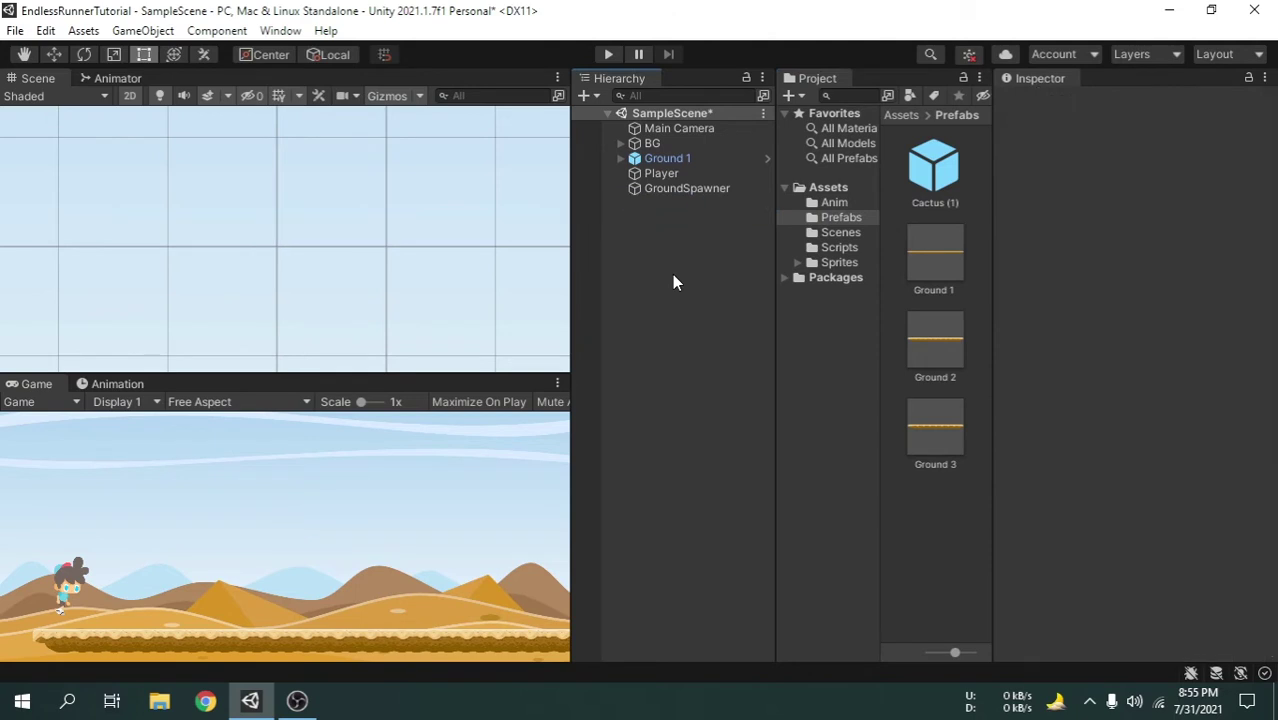
{"action": "scroll", "coordinate": [362, 251], "scroll_direction": "down", "scroll_amount": 1}
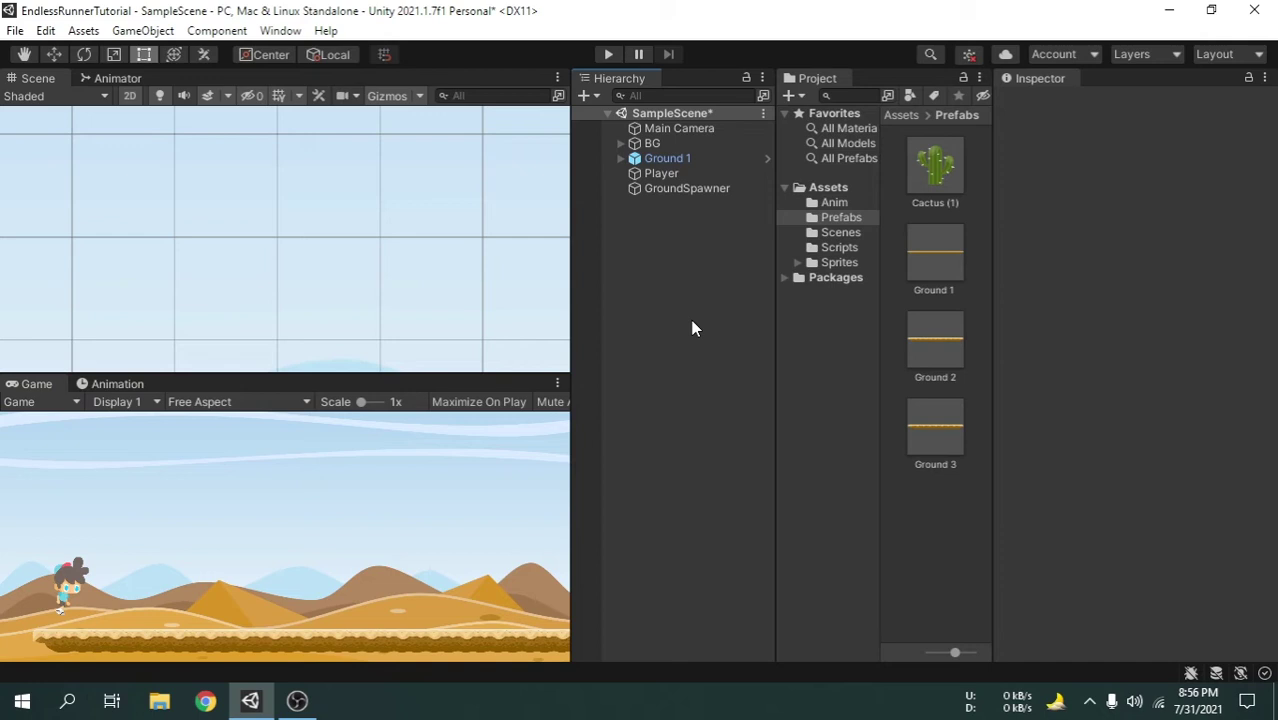
Place the Cactus (2) sprite in the scene on the Foreground sorting layer
{"action": "left_click", "coordinate": [840, 262]}
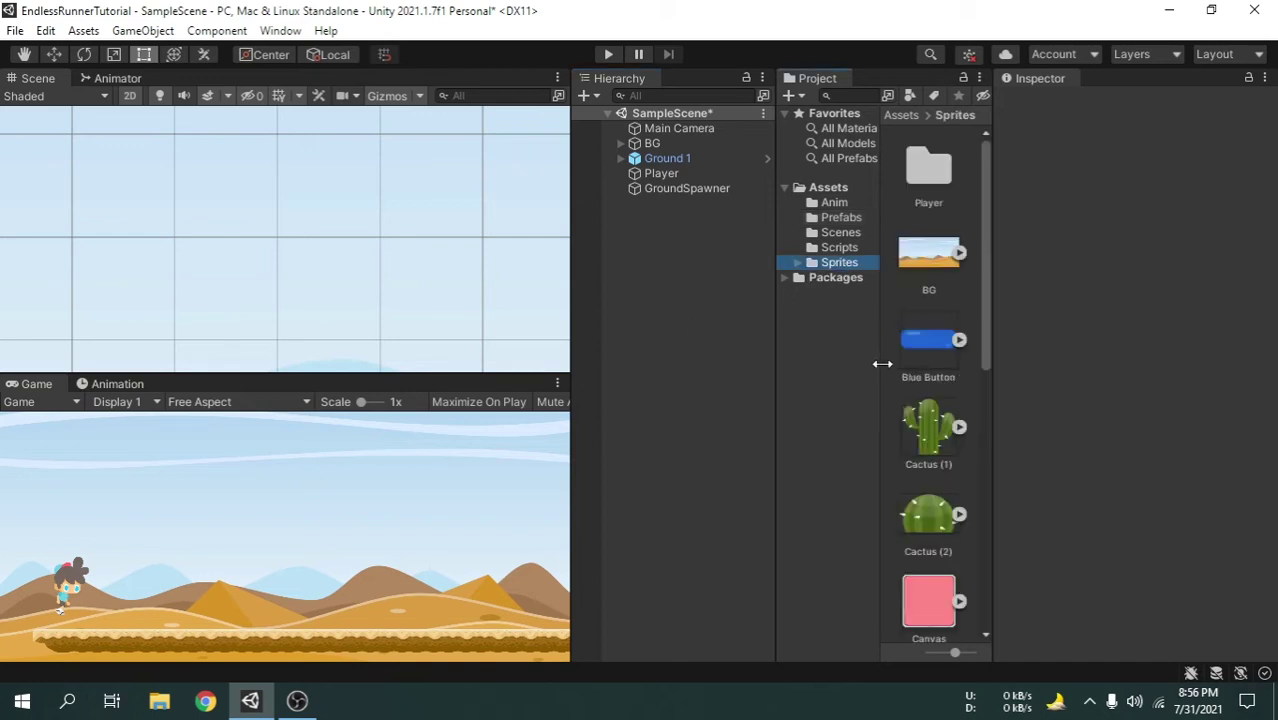
{"action": "left_click_drag", "start_coordinate": [937, 520], "coordinate": [671, 293]}
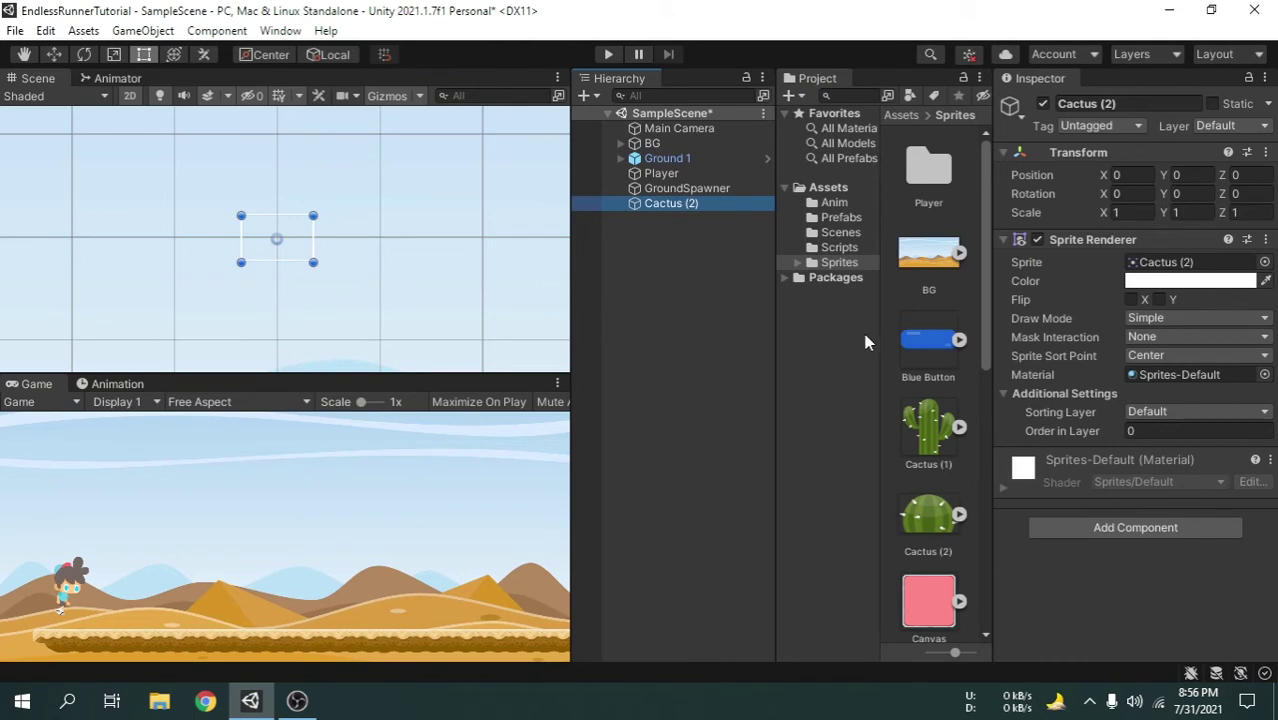
{"action": "left_click", "coordinate": [1145, 412]}
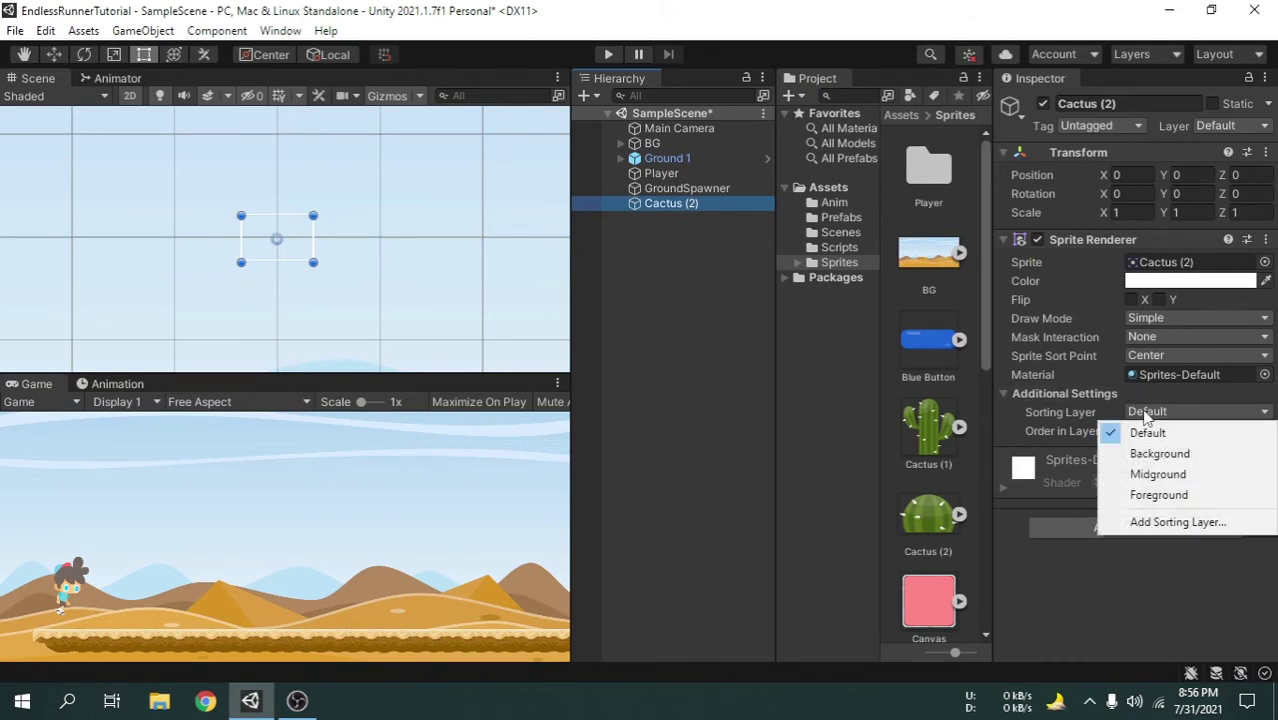
{"action": "left_click", "coordinate": [1164, 497]}
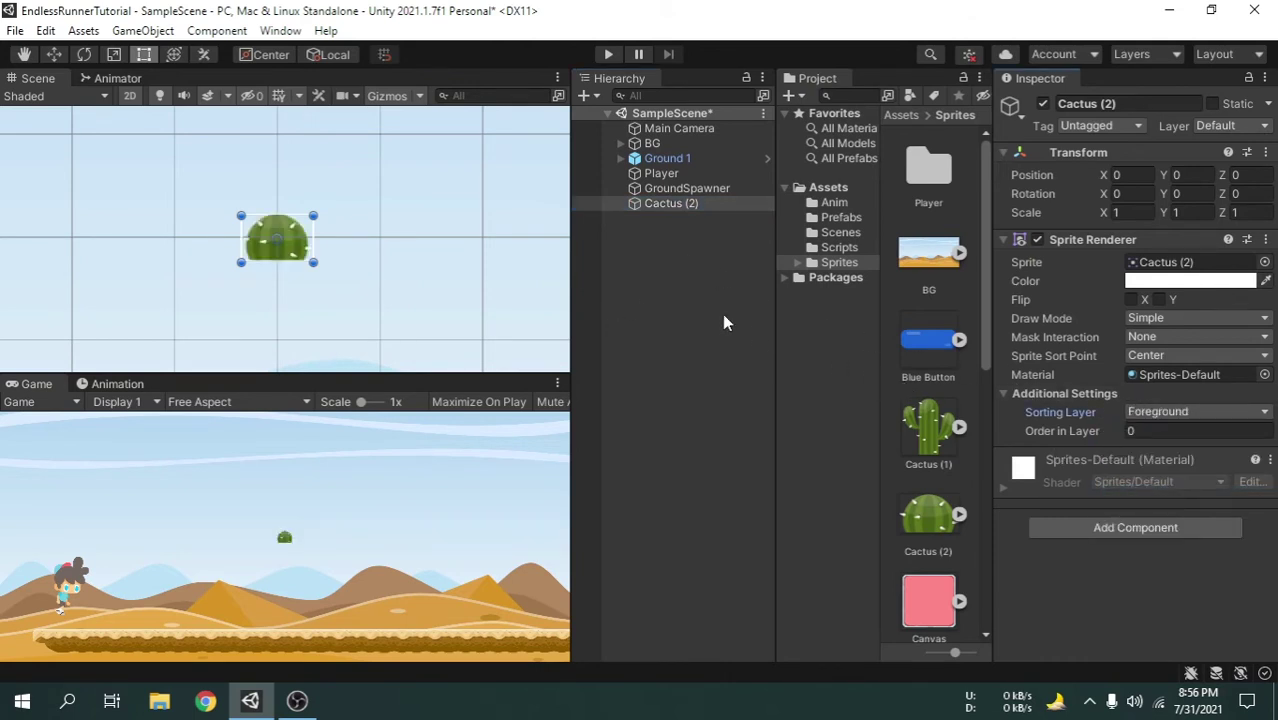
Add a Circle Collider 2D to the cactus
{"action": "left_click", "coordinate": [1101, 528]}
{"action": "type", "text": "ci"}
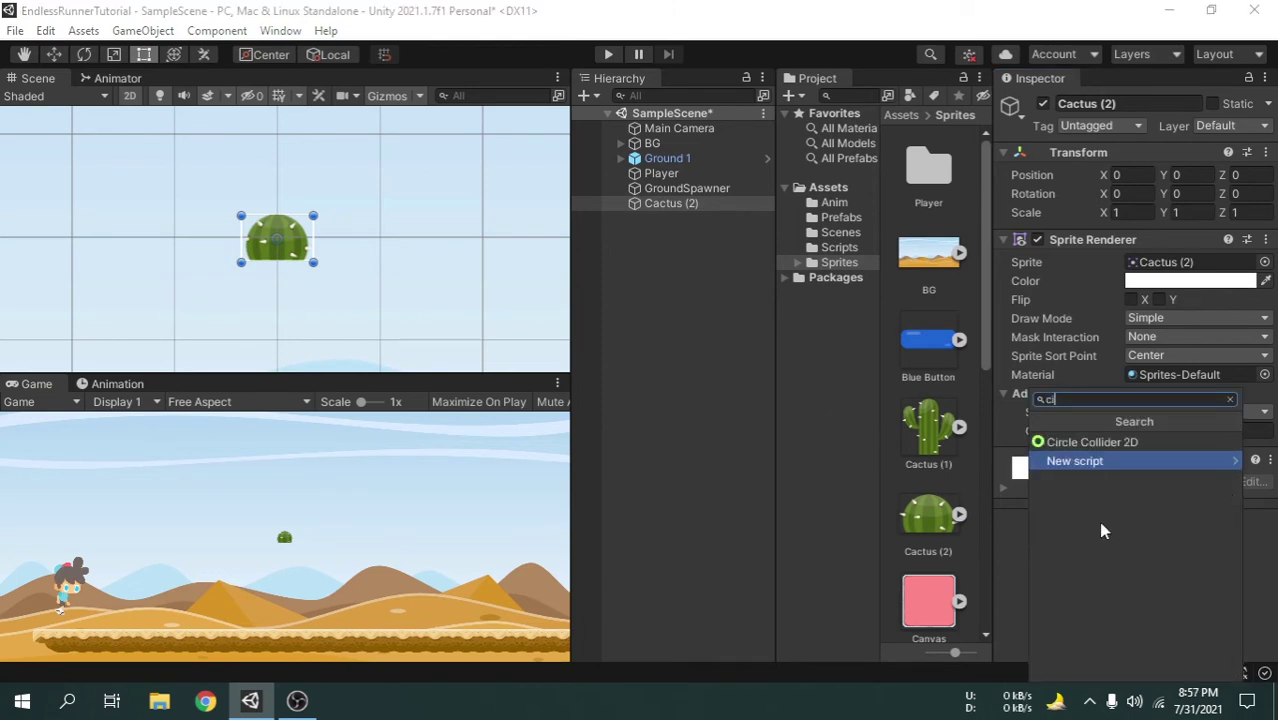
{"action": "left_click", "coordinate": [1150, 443]}
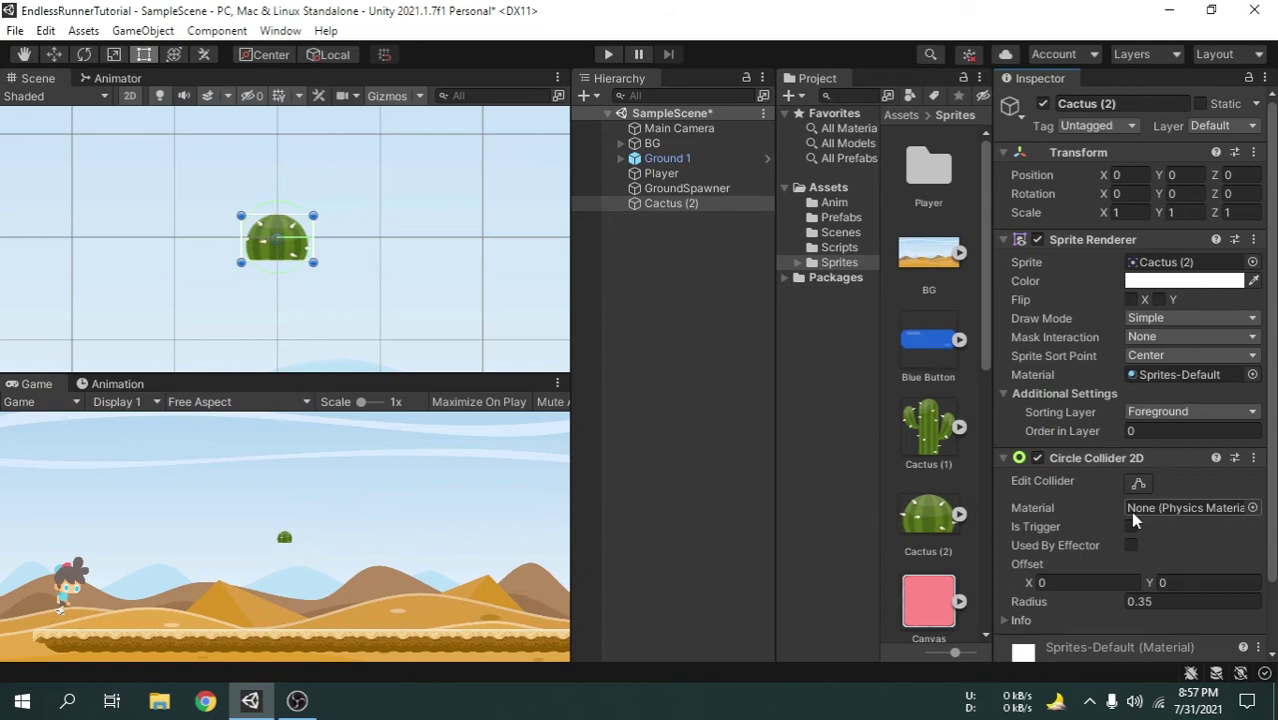
{"action": "scroll", "coordinate": [1050, 520], "scroll_direction": "down", "scroll_amount": 2}
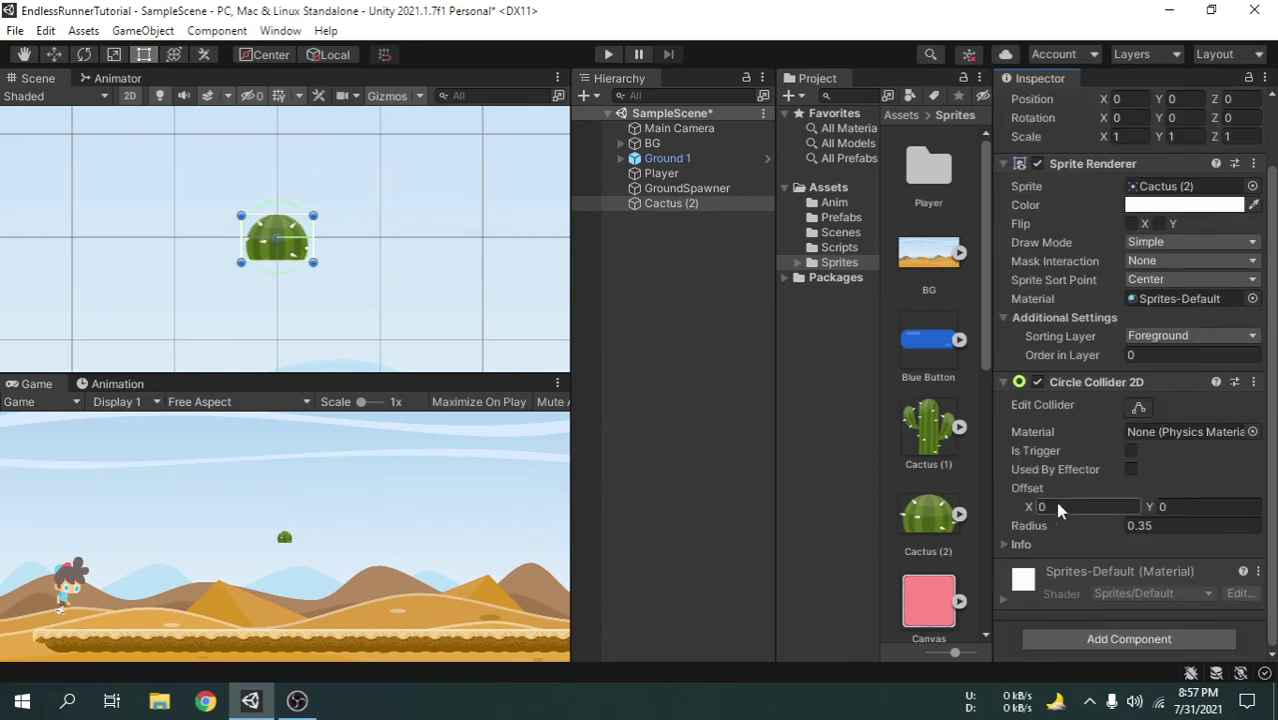
Shrink Cactus (2)'s Circle Collider 2D to radius about 0.2196, centred on the cactus body
{"action": "left_click", "coordinate": [1138, 407]}
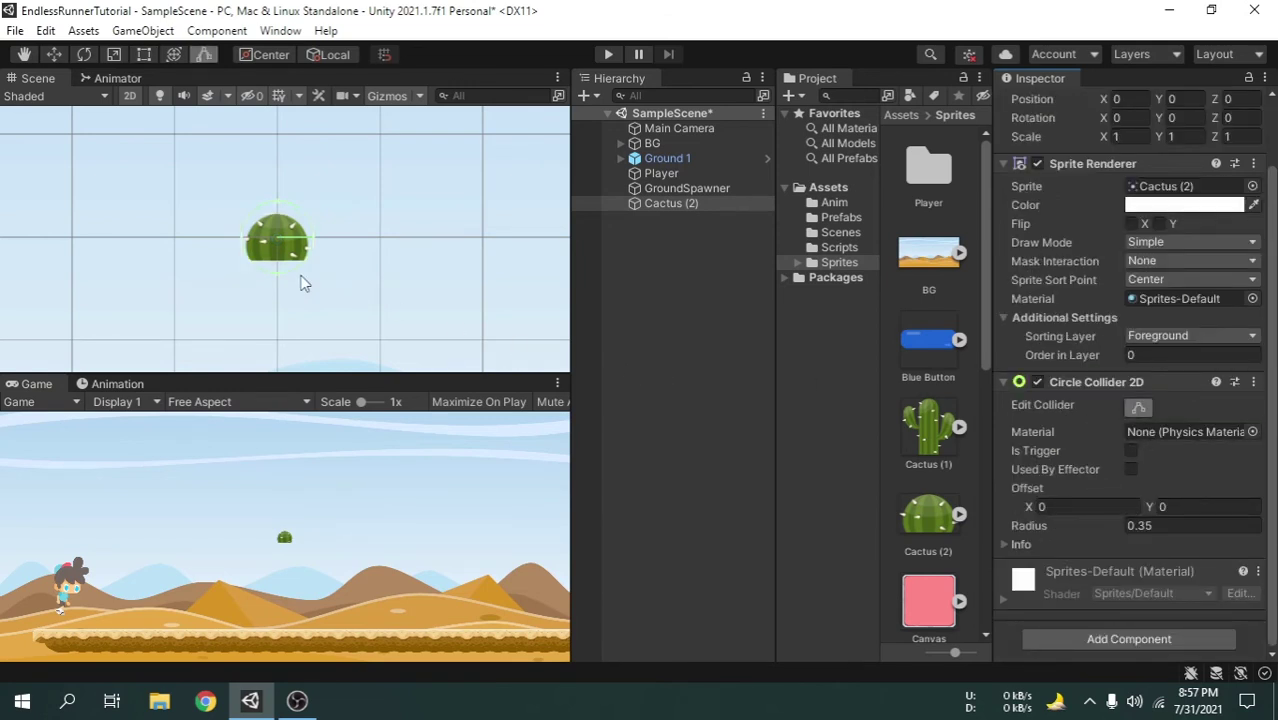
{"action": "scroll", "coordinate": [300, 283], "scroll_direction": "up", "scroll_amount": 5}
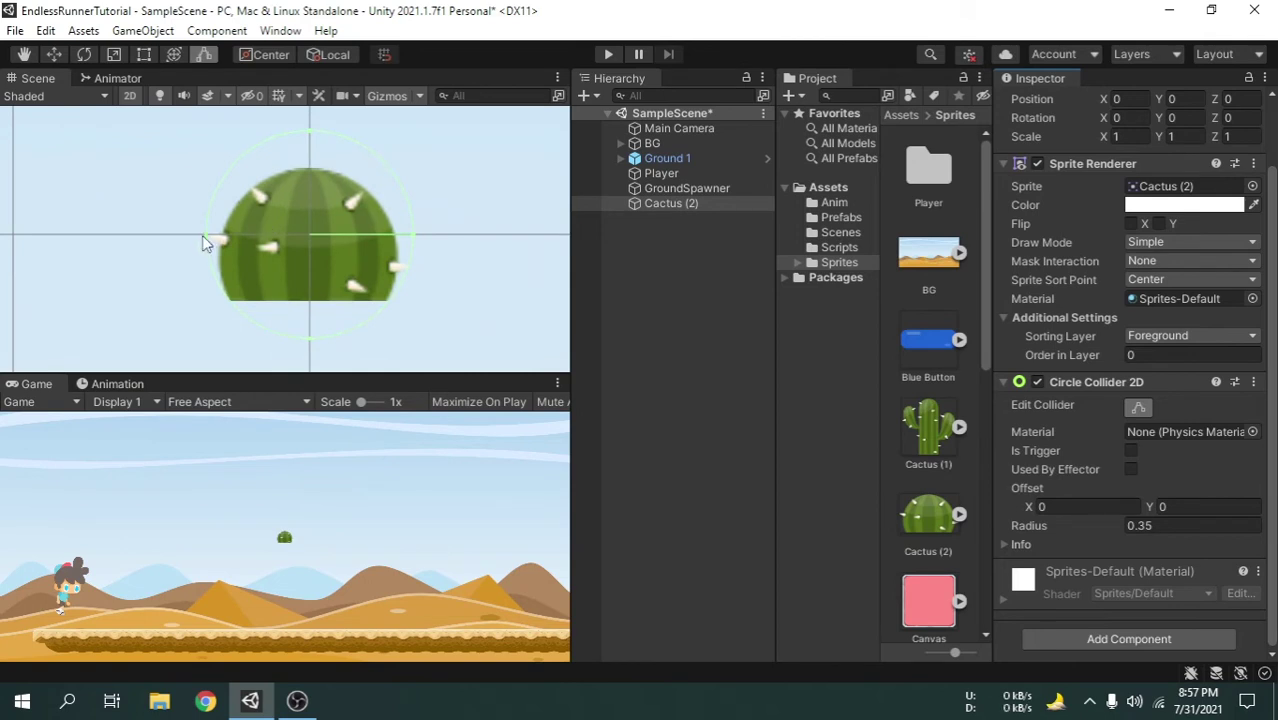
{"action": "left_click_drag", "start_coordinate": [204, 243], "coordinate": [229, 238]}
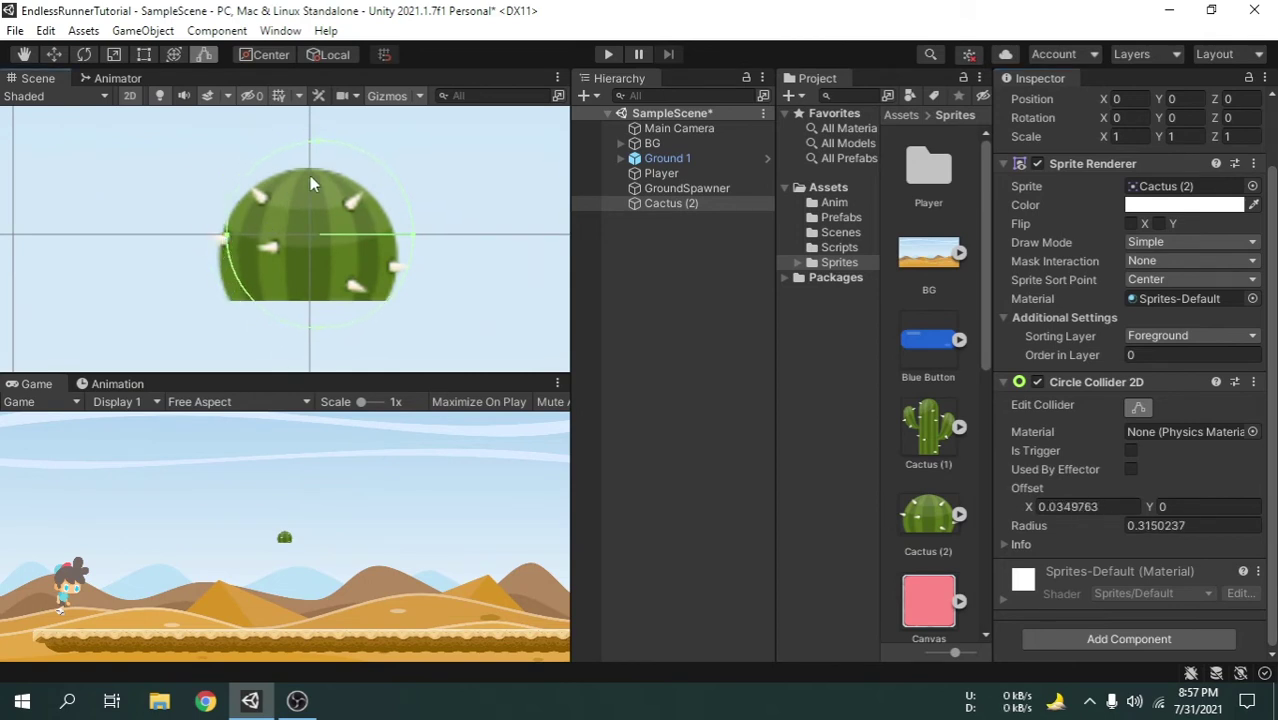
{"action": "left_click_drag", "start_coordinate": [319, 149], "coordinate": [309, 178]}
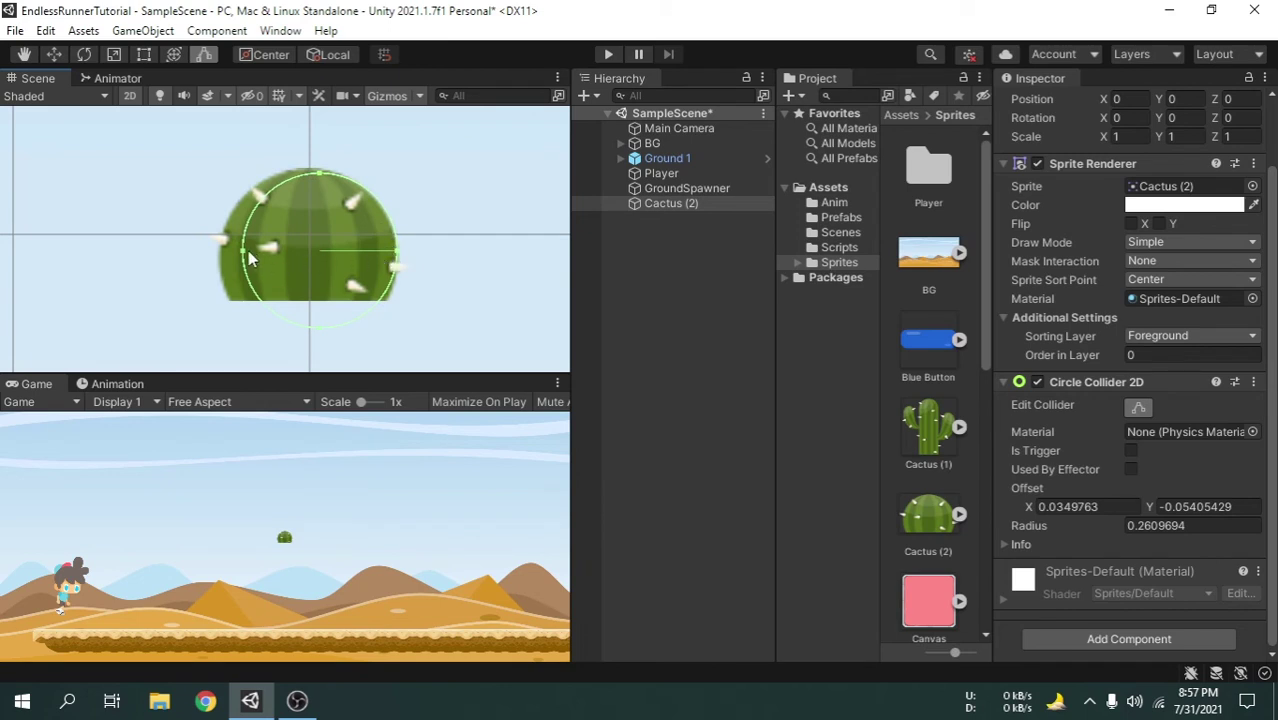
{"action": "left_click_drag", "start_coordinate": [249, 258], "coordinate": [234, 258]}
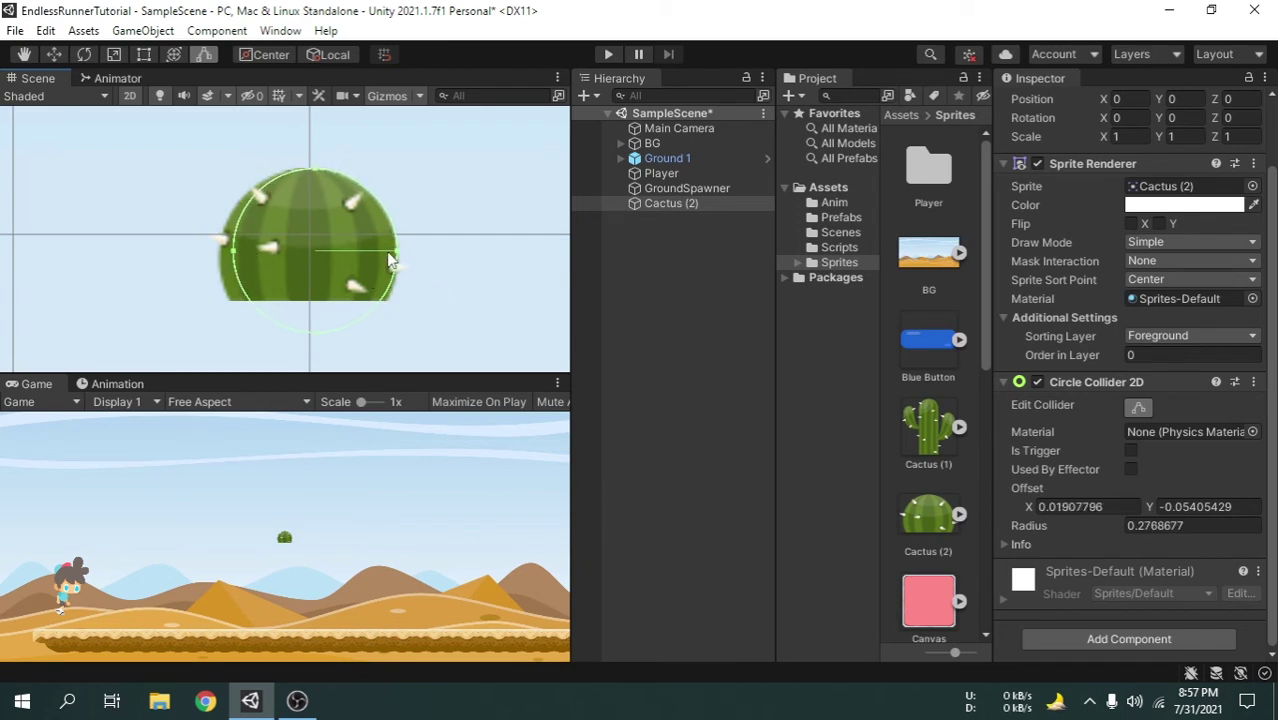
{"action": "left_click_drag", "start_coordinate": [389, 255], "coordinate": [389, 257]}
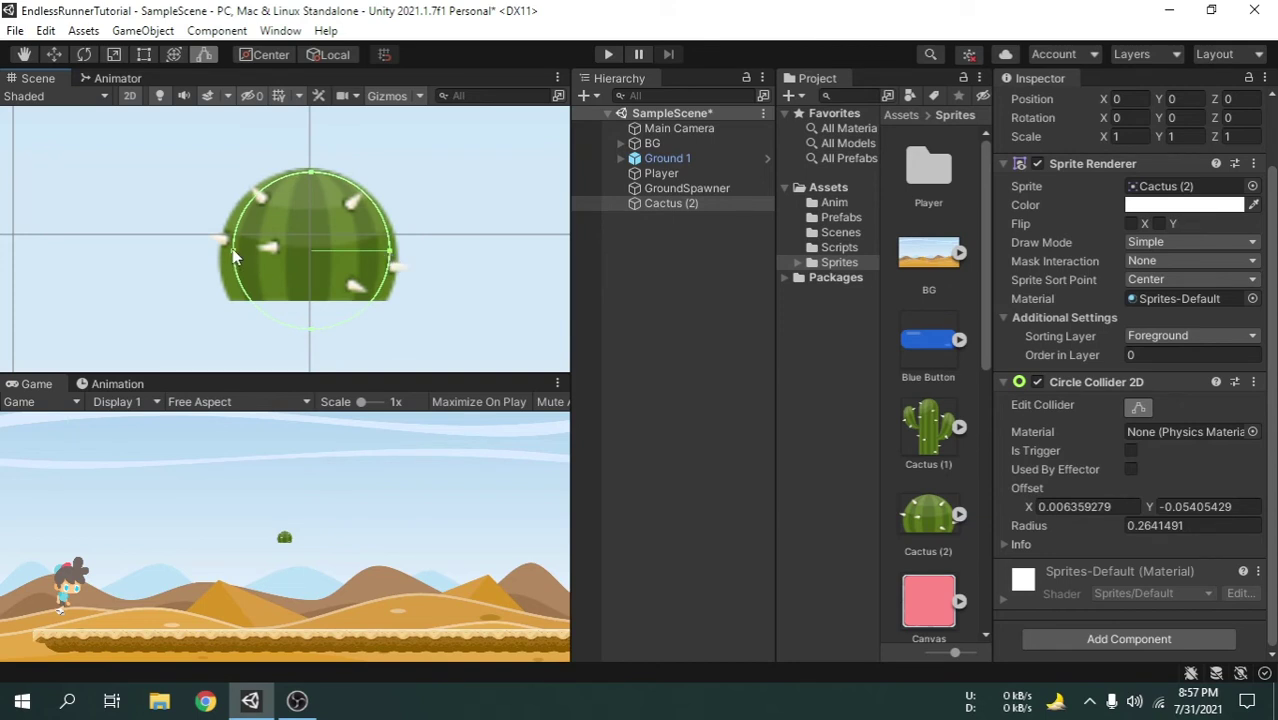
{"action": "left_click_drag", "start_coordinate": [233, 257], "coordinate": [228, 258]}
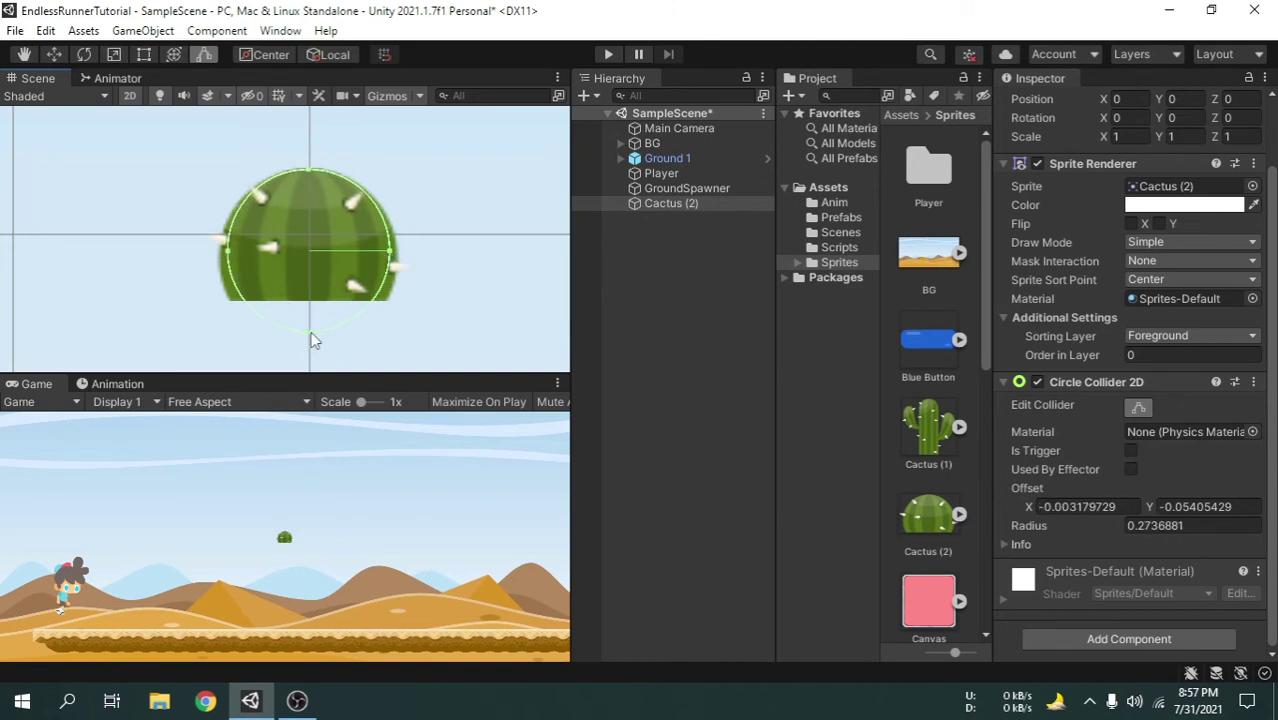
{"action": "left_click_drag", "start_coordinate": [311, 333], "coordinate": [308, 308]}
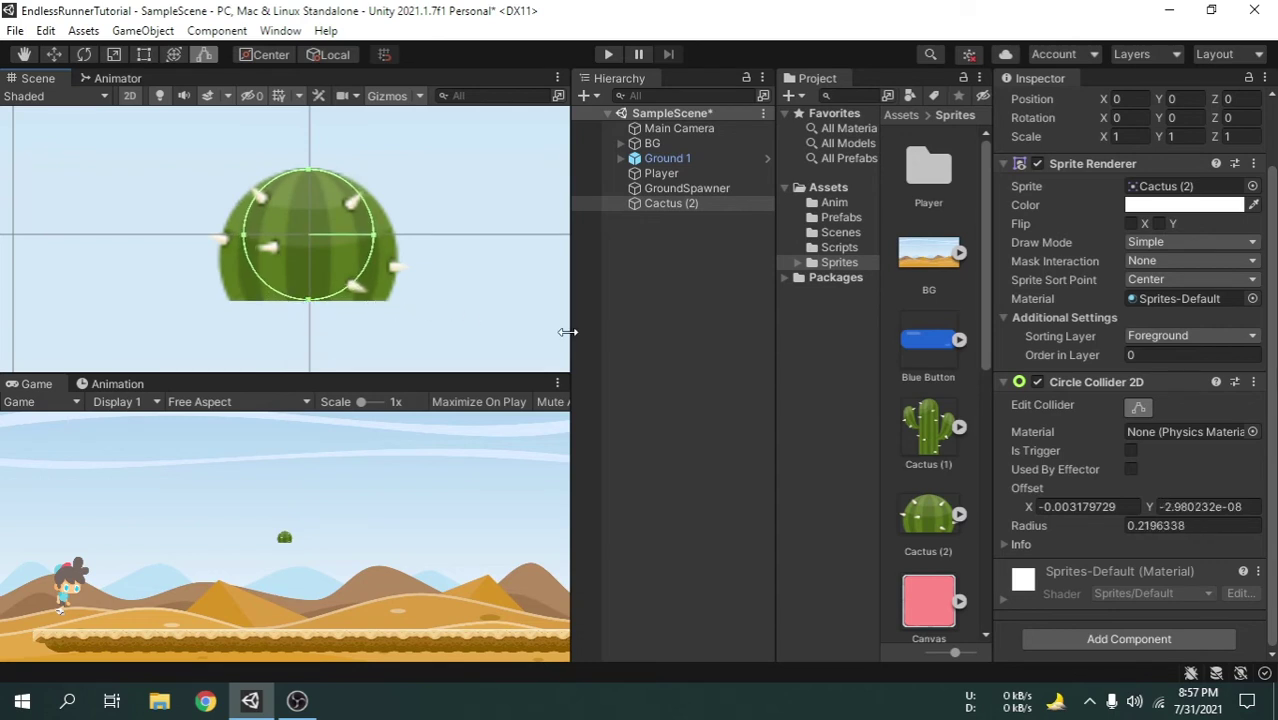
{"action": "left_click", "coordinate": [1138, 407]}
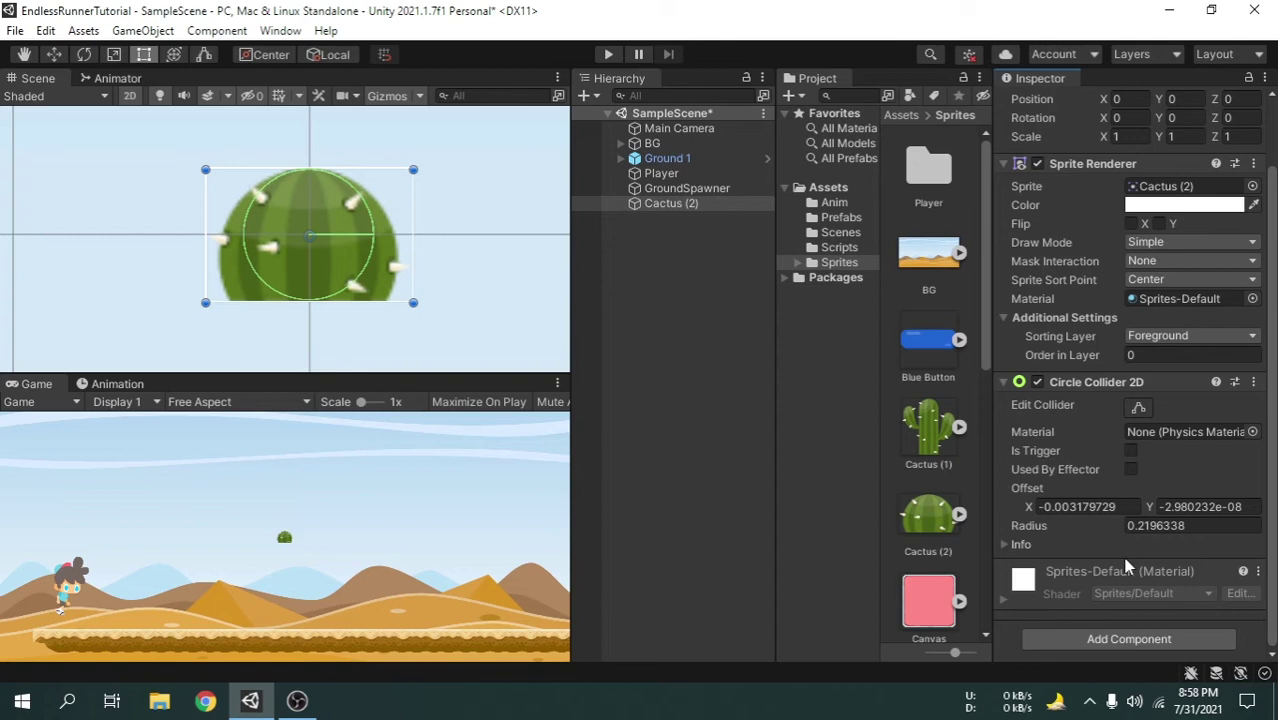
Add a Rigidbody 2D to the Cactus (2) object
{"action": "left_click", "coordinate": [1135, 639]}
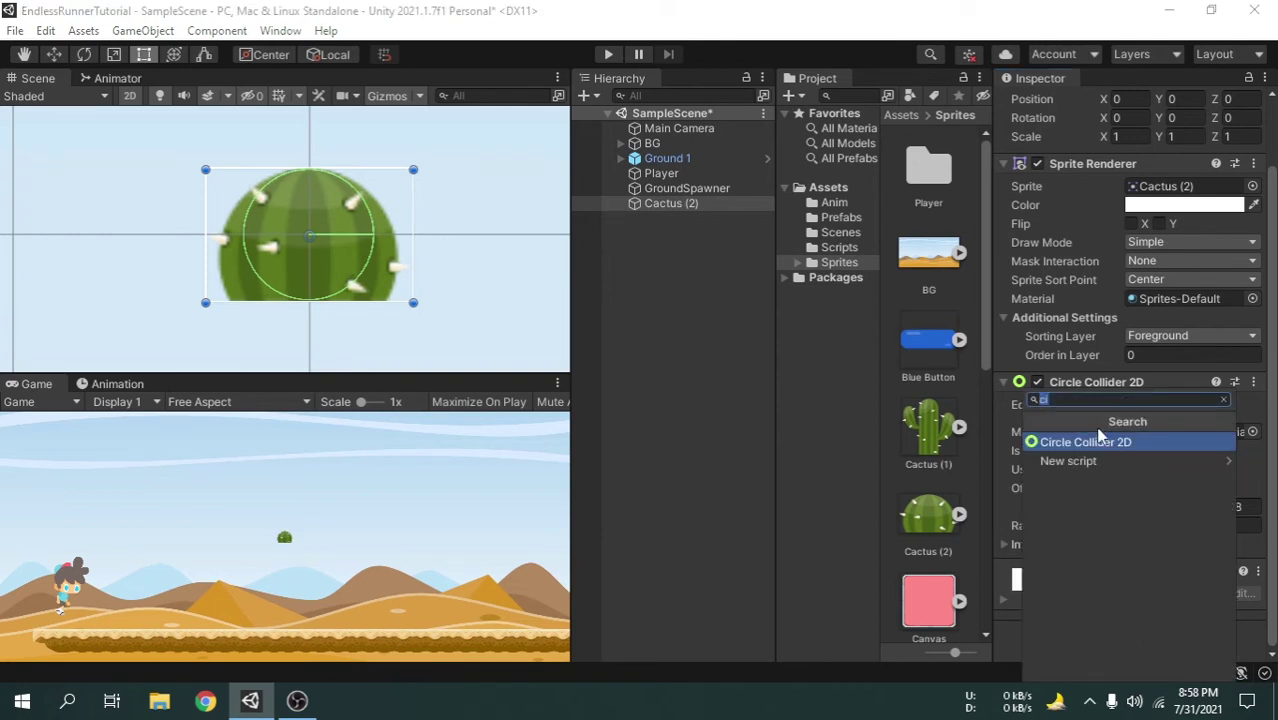
{"action": "key", "text": "BackSpace"}
{"action": "type", "text": "rig"}
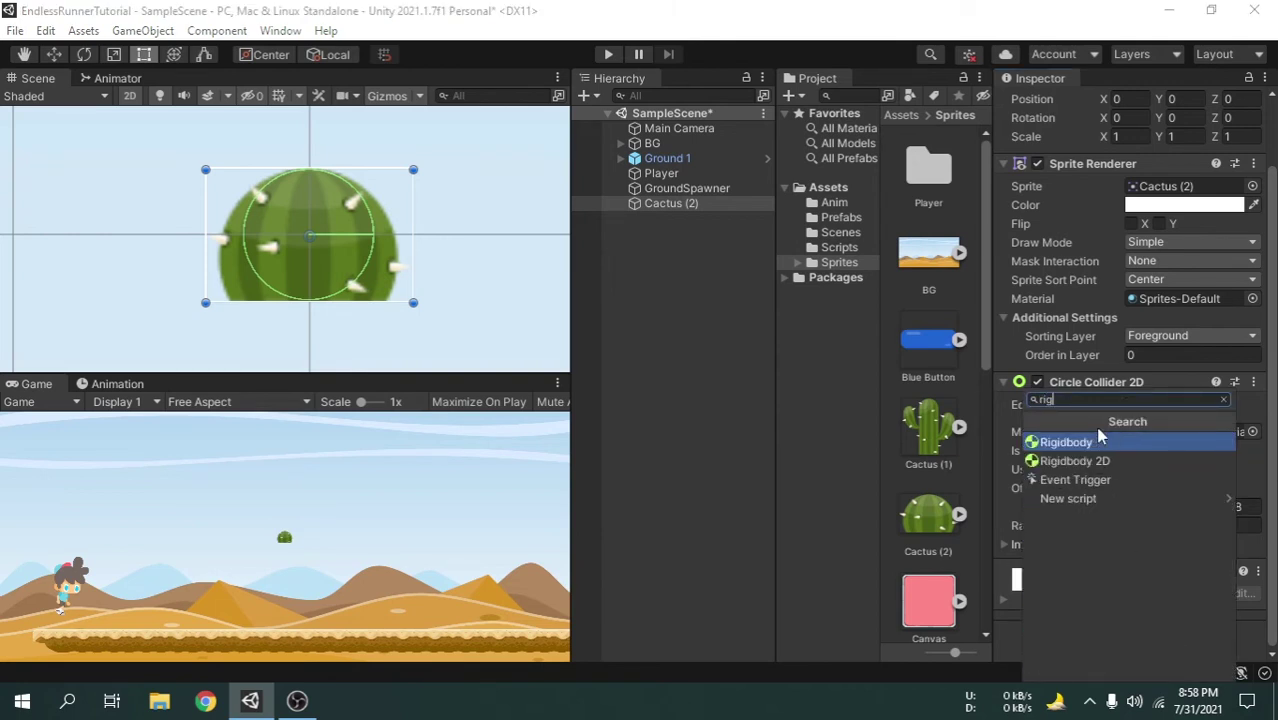
{"action": "left_click", "coordinate": [1084, 461]}
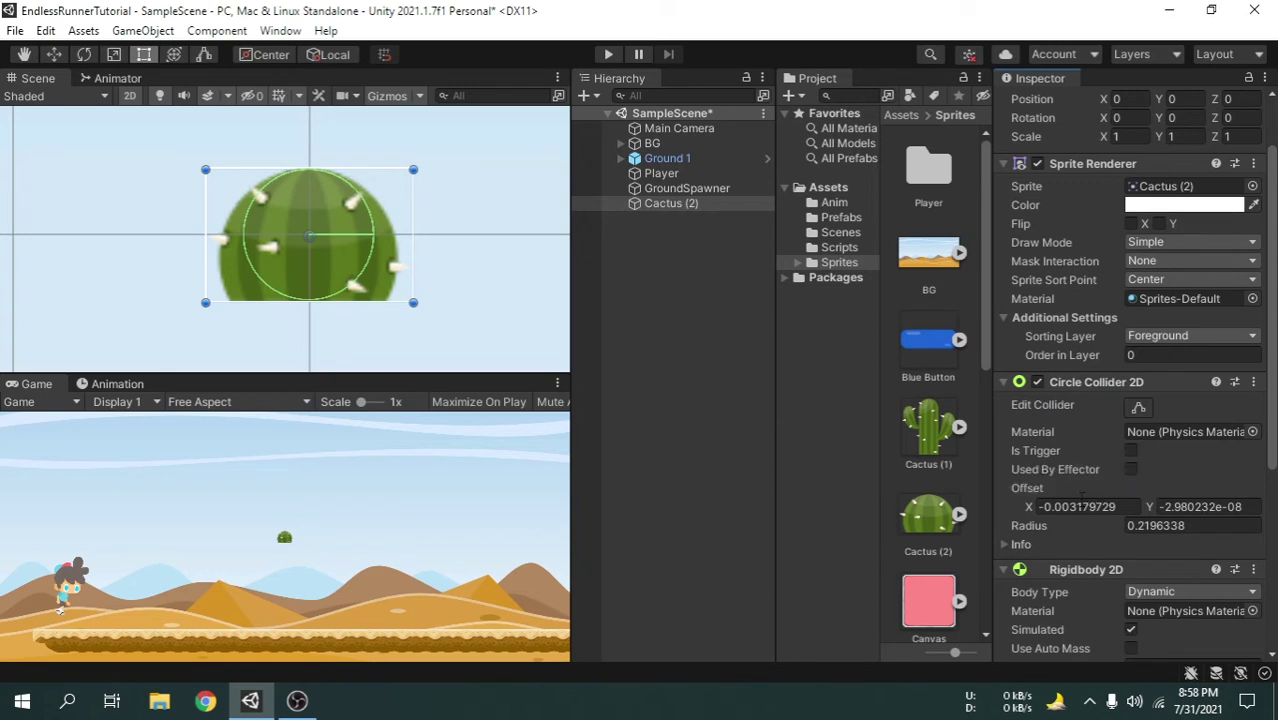
{"action": "scroll", "coordinate": [1082, 482], "scroll_direction": "down", "scroll_amount": 5}
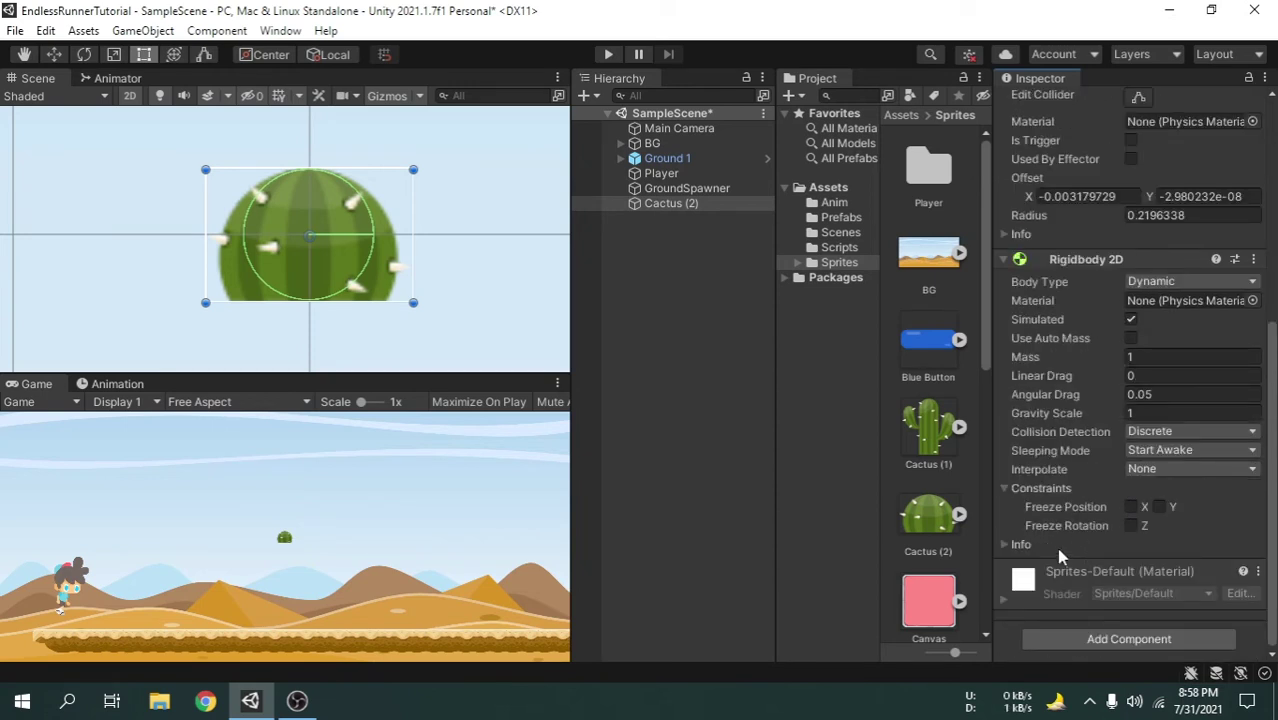
Save Cactus (2) as a prefab in Prefabs and delete it from the hierarchy
{"action": "left_click", "coordinate": [840, 220]}
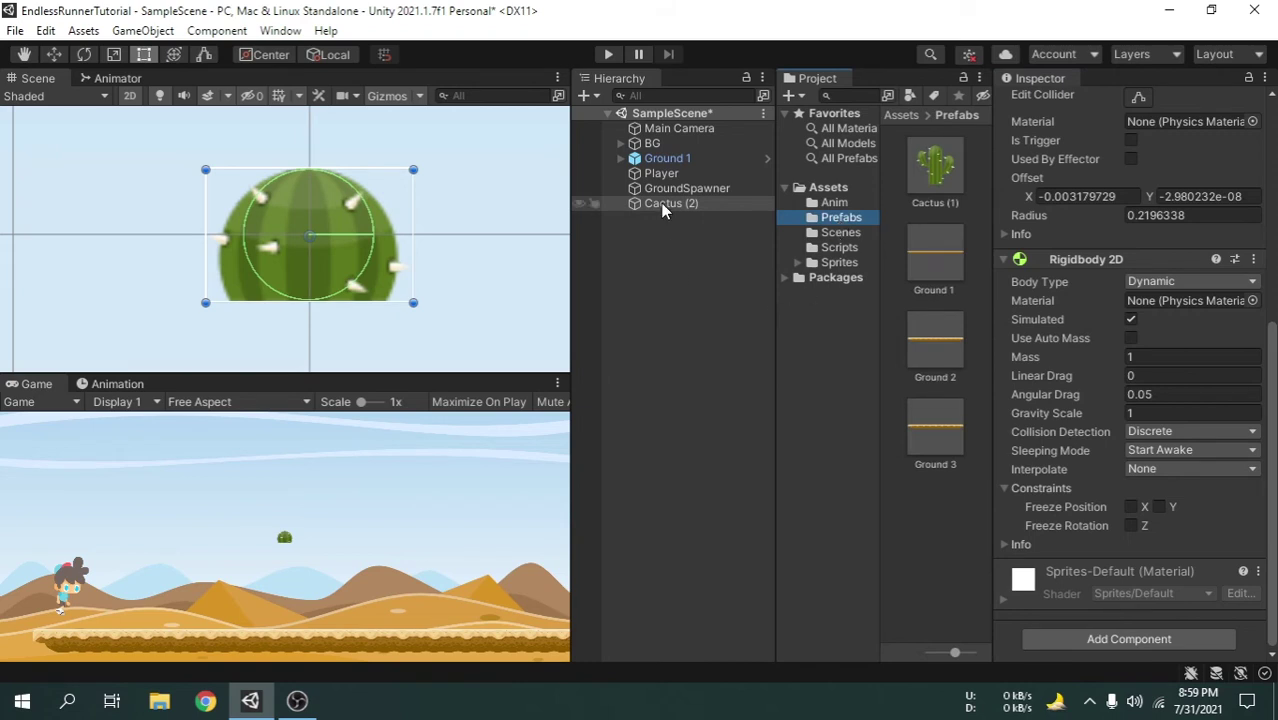
{"action": "left_click_drag", "start_coordinate": [662, 204], "coordinate": [948, 534]}
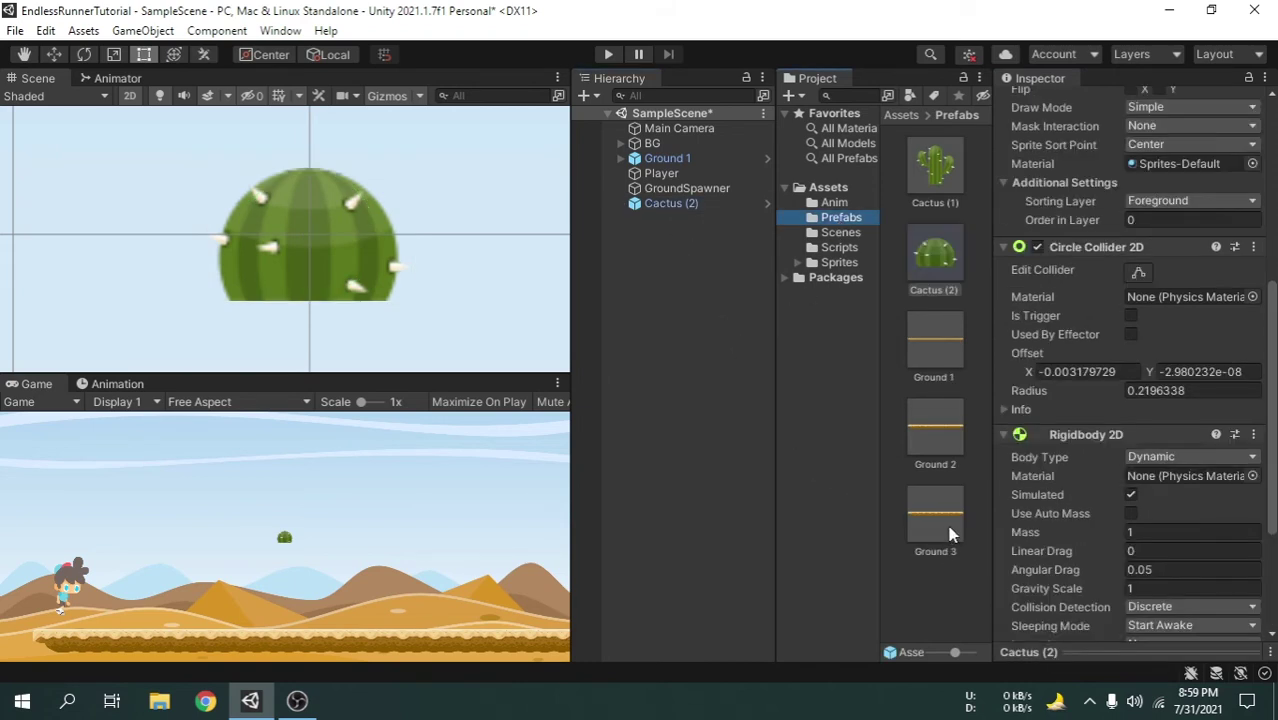
{"action": "left_click", "coordinate": [689, 206]}
{"action": "right_click", "coordinate": [689, 206]}
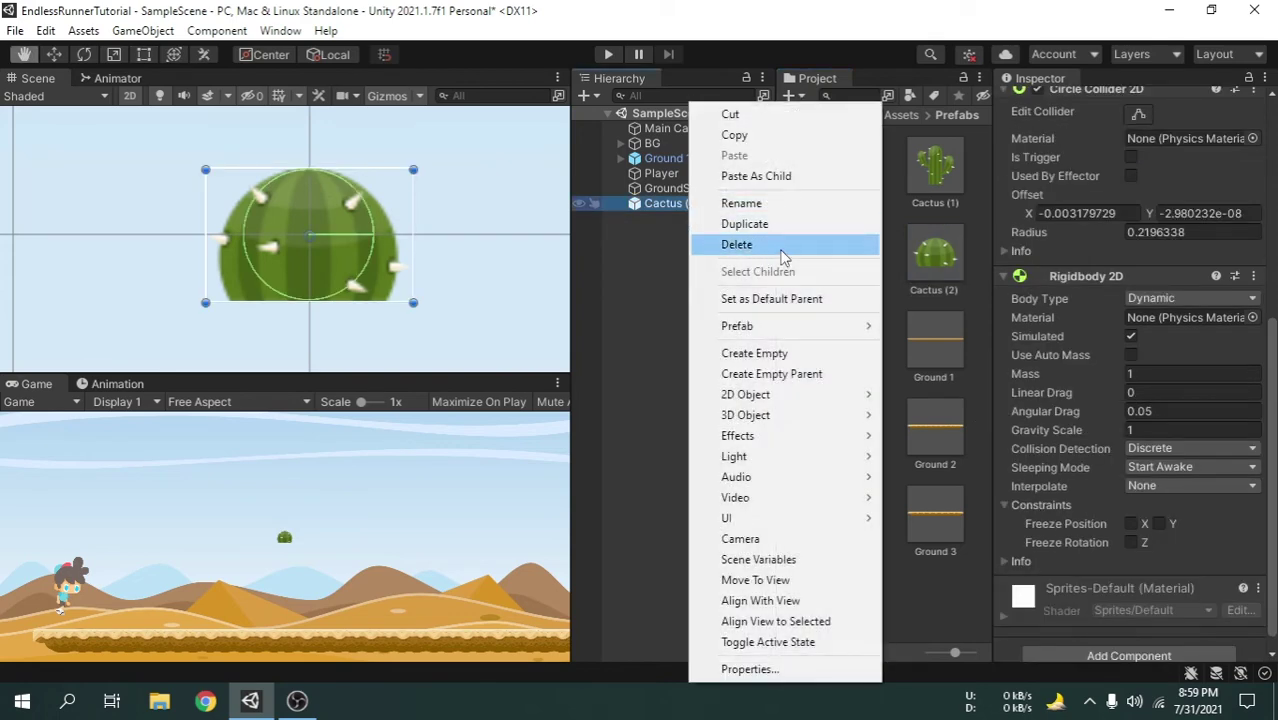
{"action": "left_click", "coordinate": [778, 246]}
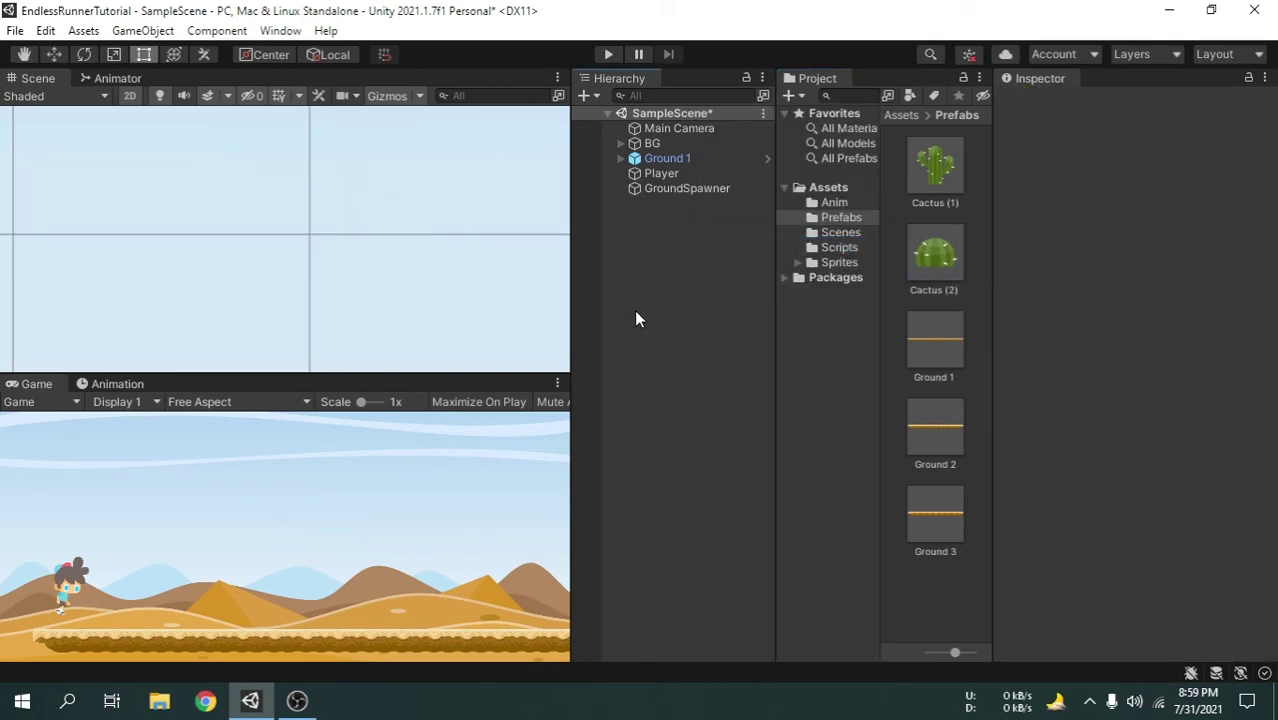
Place the Crate sprite in the scene on the Foreground sorting layer
{"action": "left_click", "coordinate": [838, 263]}
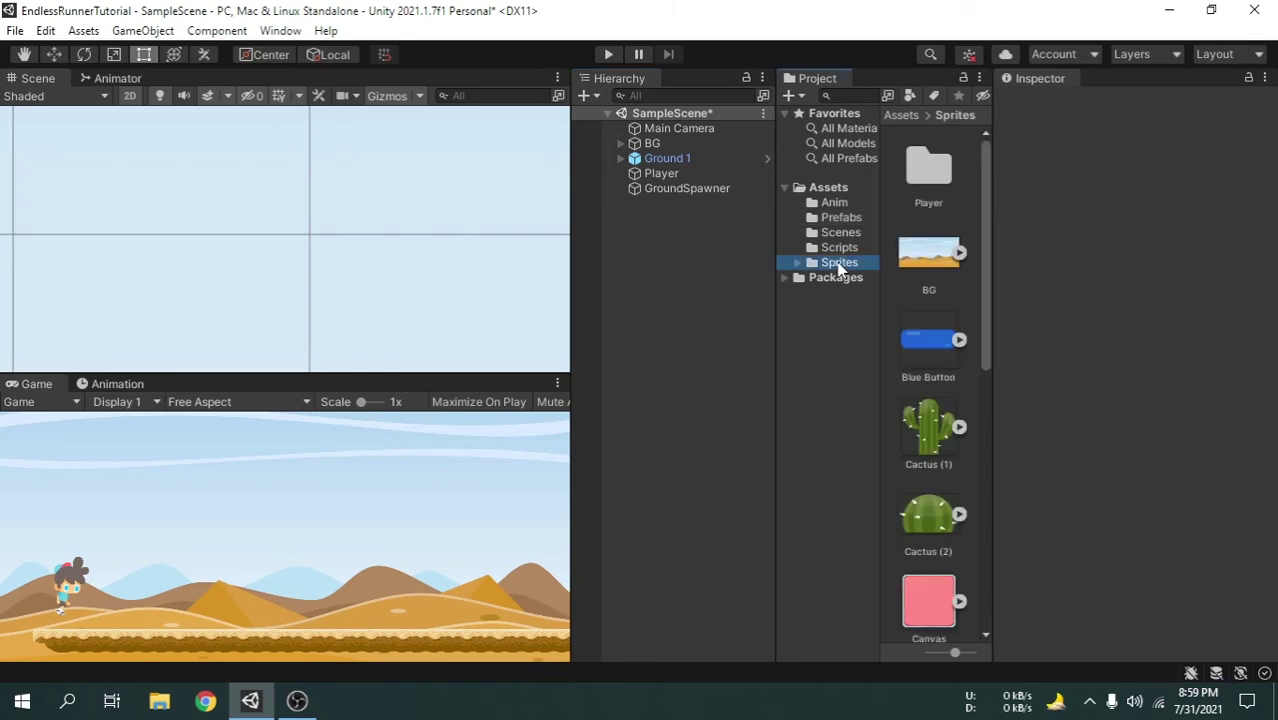
{"action": "scroll", "coordinate": [973, 465], "scroll_direction": "down", "scroll_amount": 3}
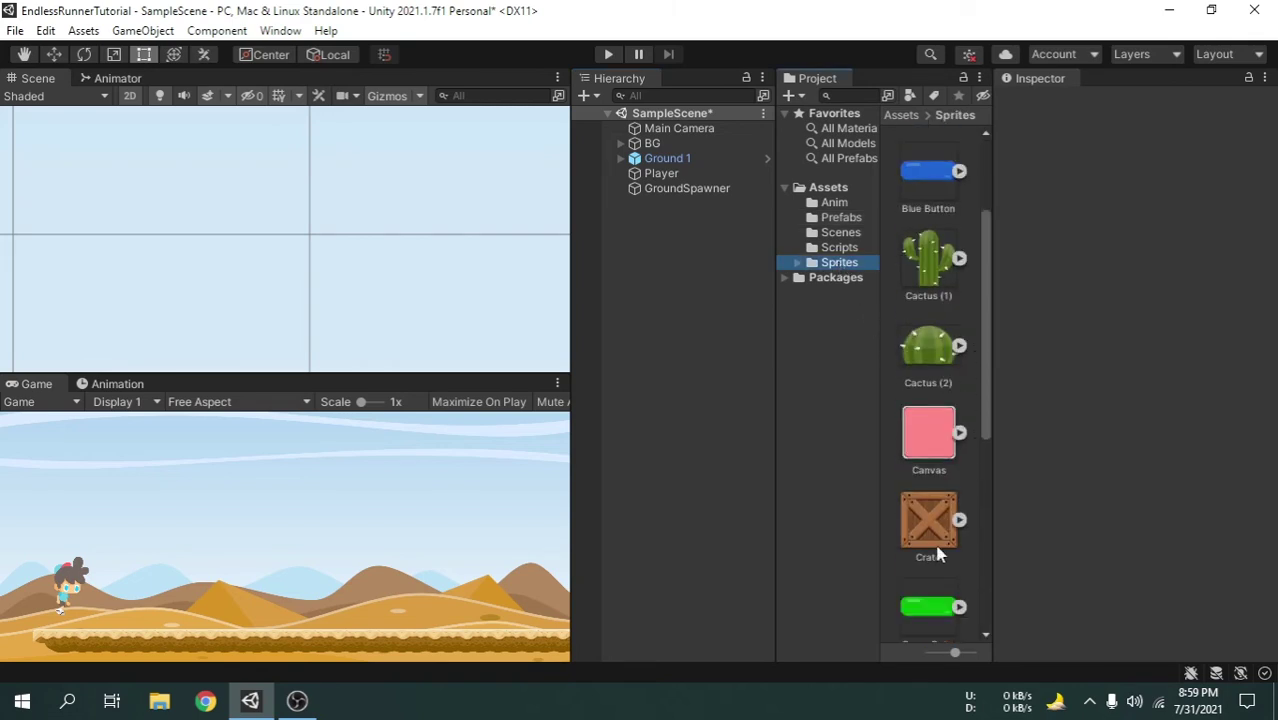
{"action": "left_click_drag", "start_coordinate": [930, 522], "coordinate": [662, 292]}
{"action": "left_click", "coordinate": [1165, 411]}
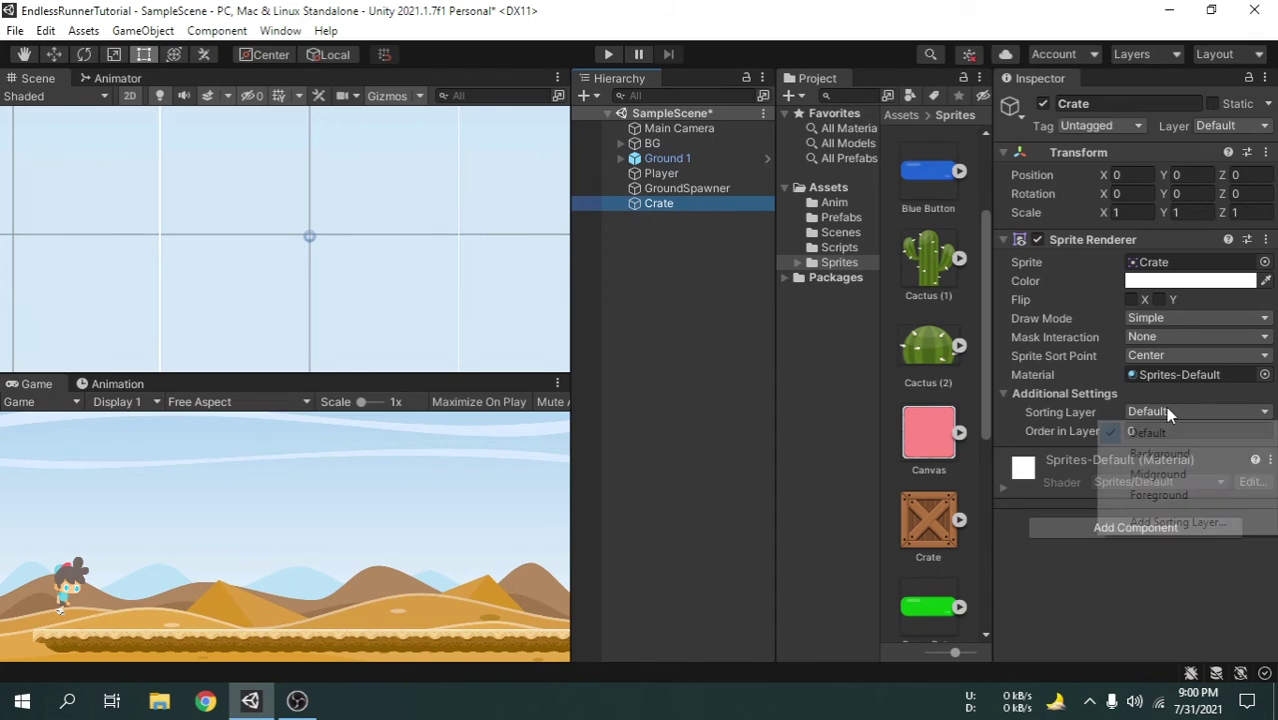
{"action": "left_click", "coordinate": [1168, 494]}
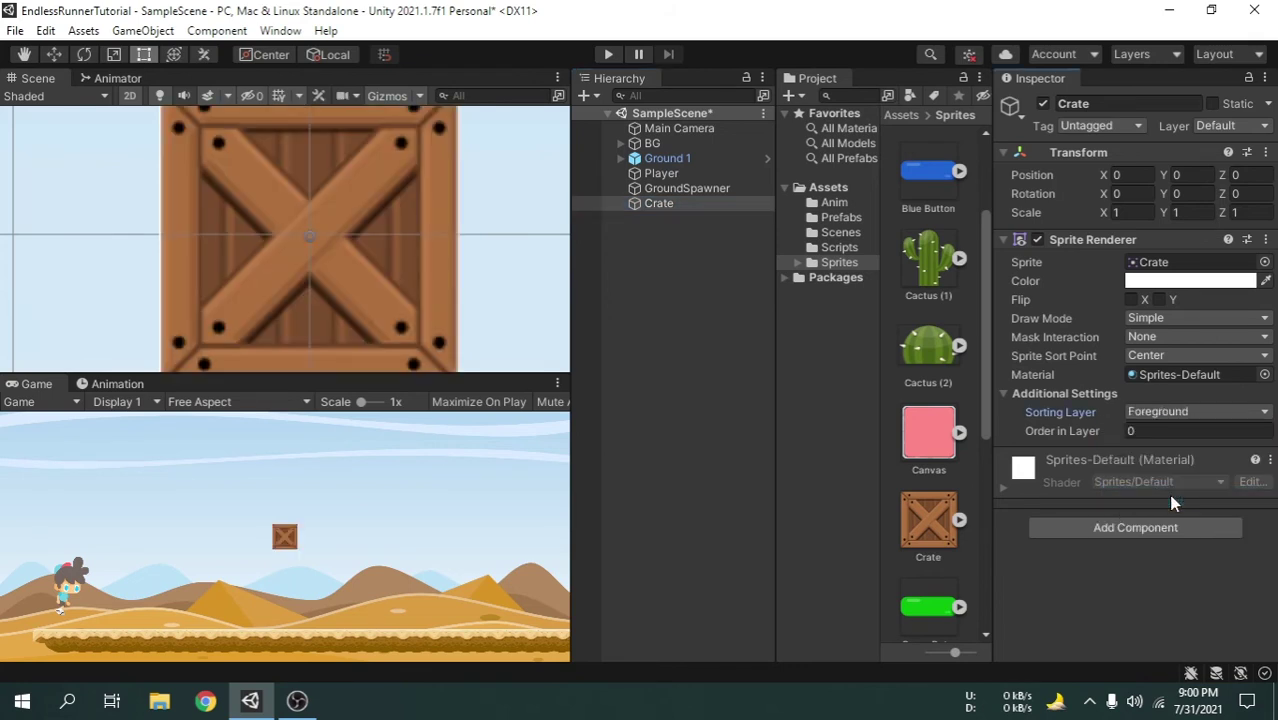
Add a Box Collider 2D to the Crate via the 'bo' component search
{"action": "left_click", "coordinate": [1149, 525]}
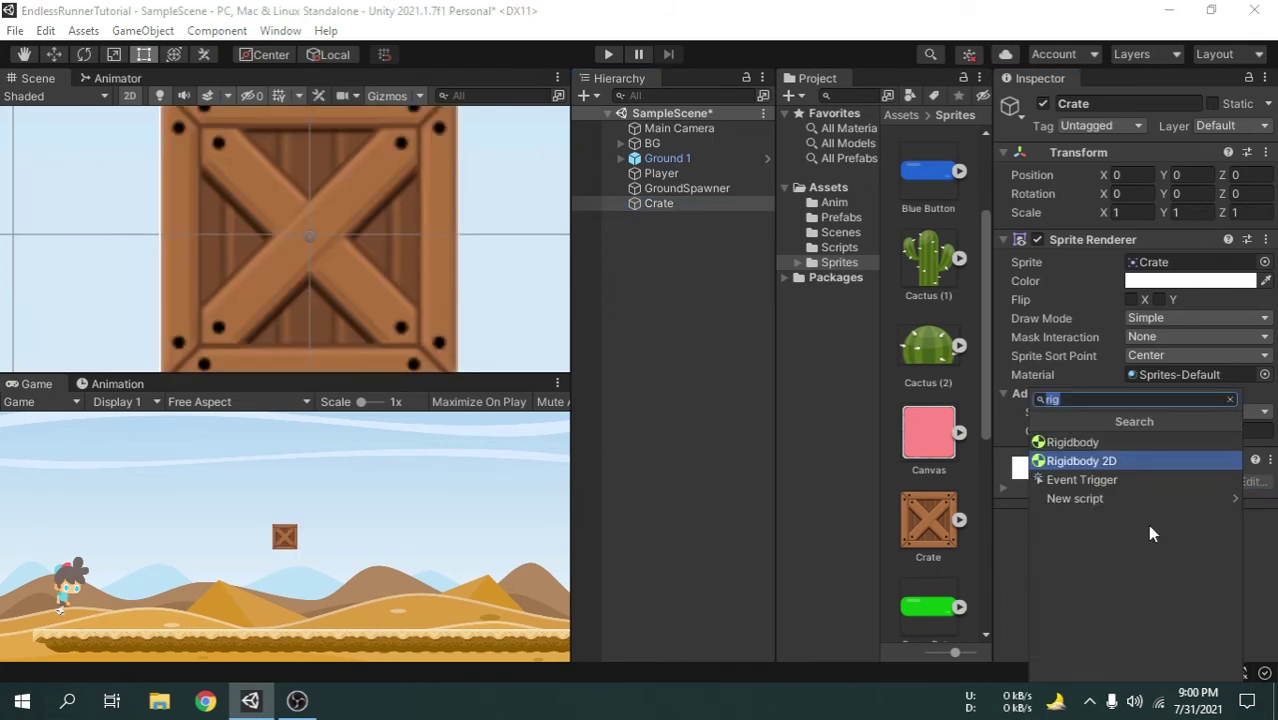
{"action": "type", "text": "bo"}
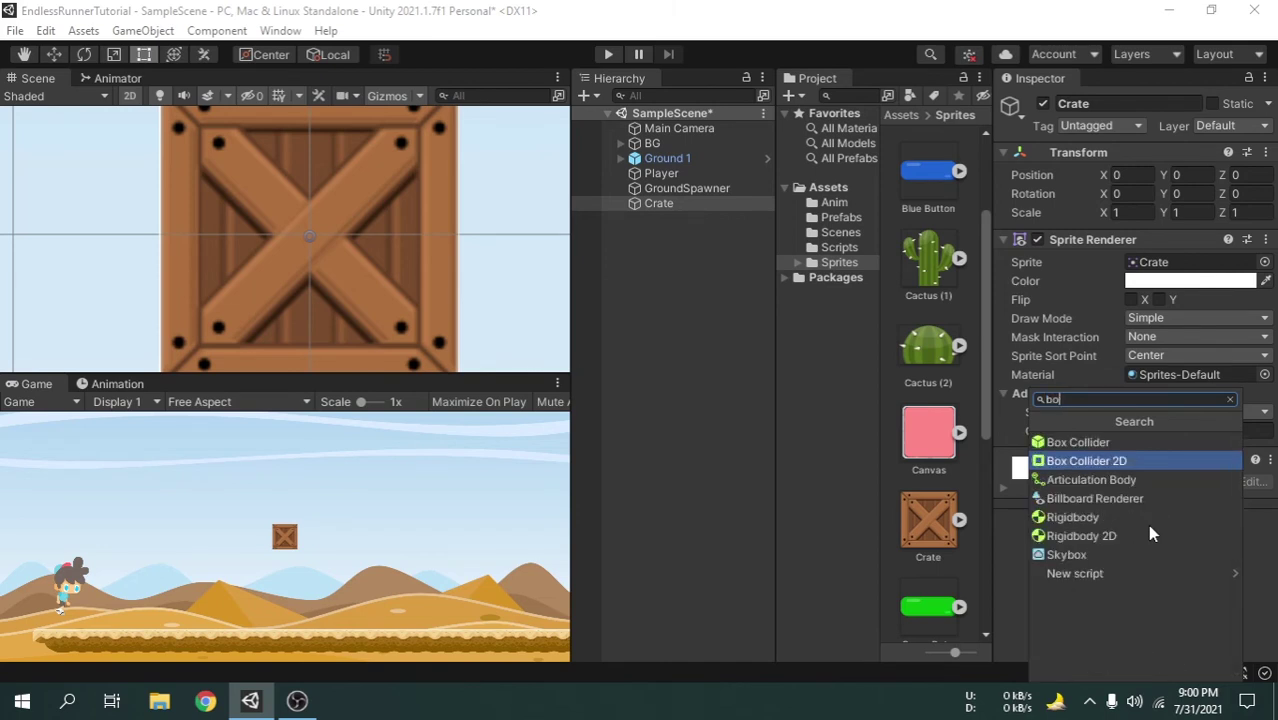
{"action": "left_click", "coordinate": [1132, 462]}
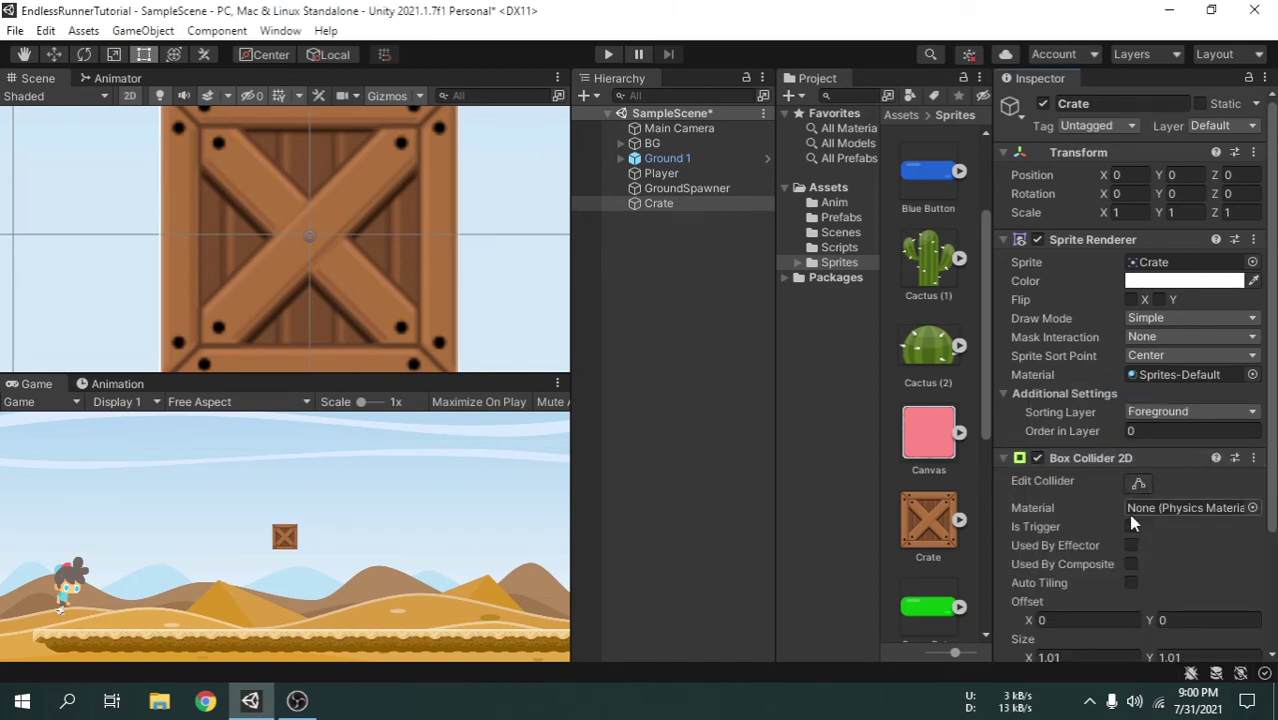
Drag the Crate's collider edges onto the sprite, making it 0.9788566 by 0.9788566
{"action": "scroll", "coordinate": [306, 242], "scroll_direction": "down", "scroll_amount": 2}
{"action": "scroll", "coordinate": [306, 242], "scroll_direction": "down", "scroll_amount": 3}
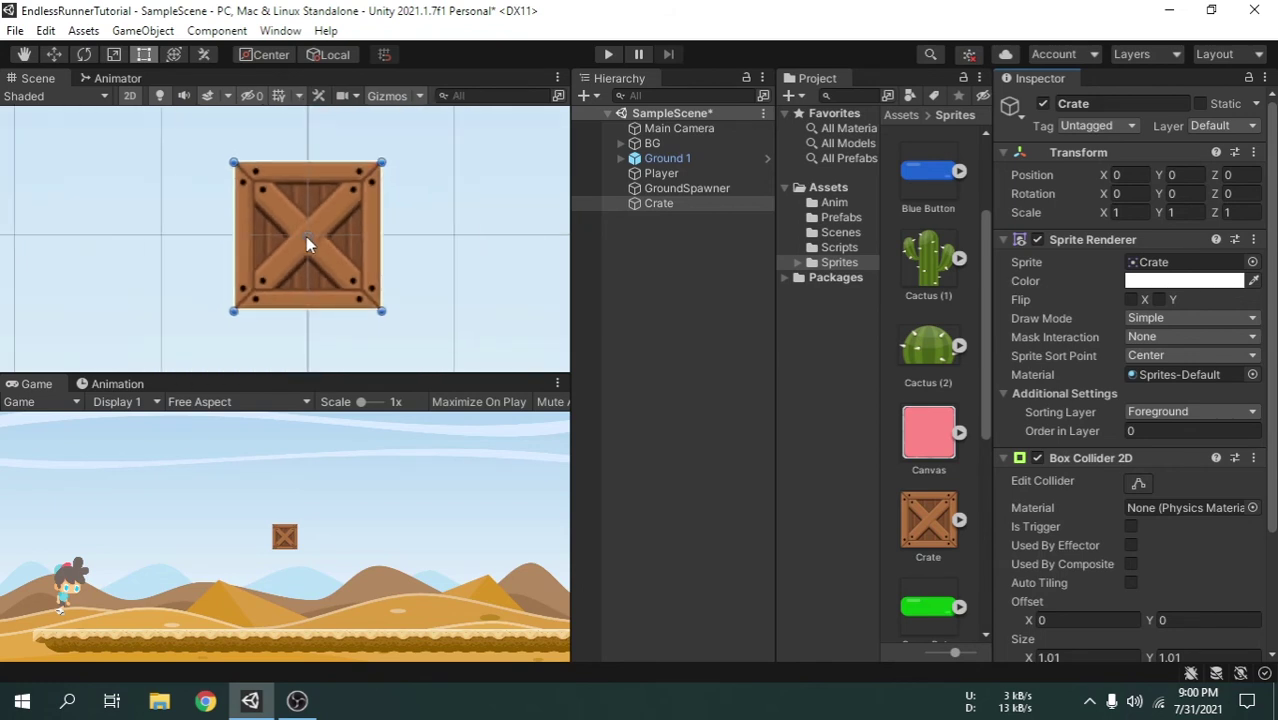
{"action": "left_click", "coordinate": [1138, 483]}
{"action": "scroll", "coordinate": [290, 250], "scroll_direction": "up", "scroll_amount": 3}
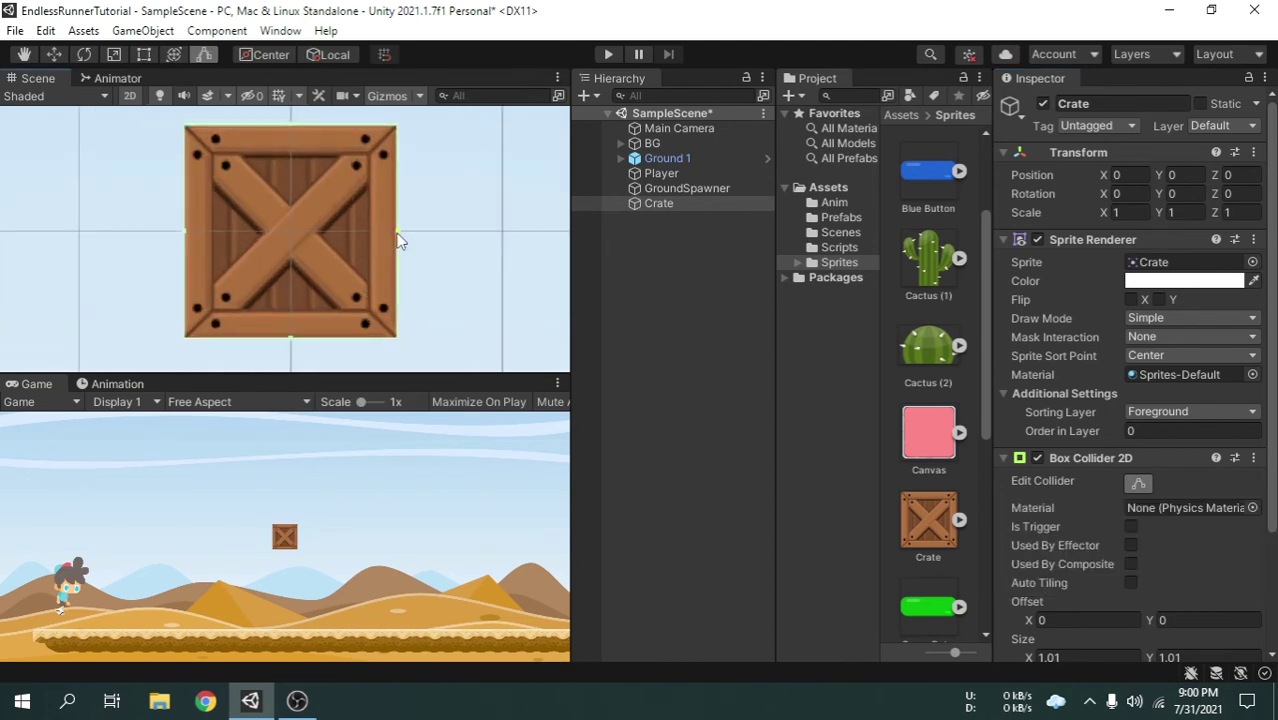
{"action": "left_click_drag", "start_coordinate": [398, 240], "coordinate": [395, 240]}
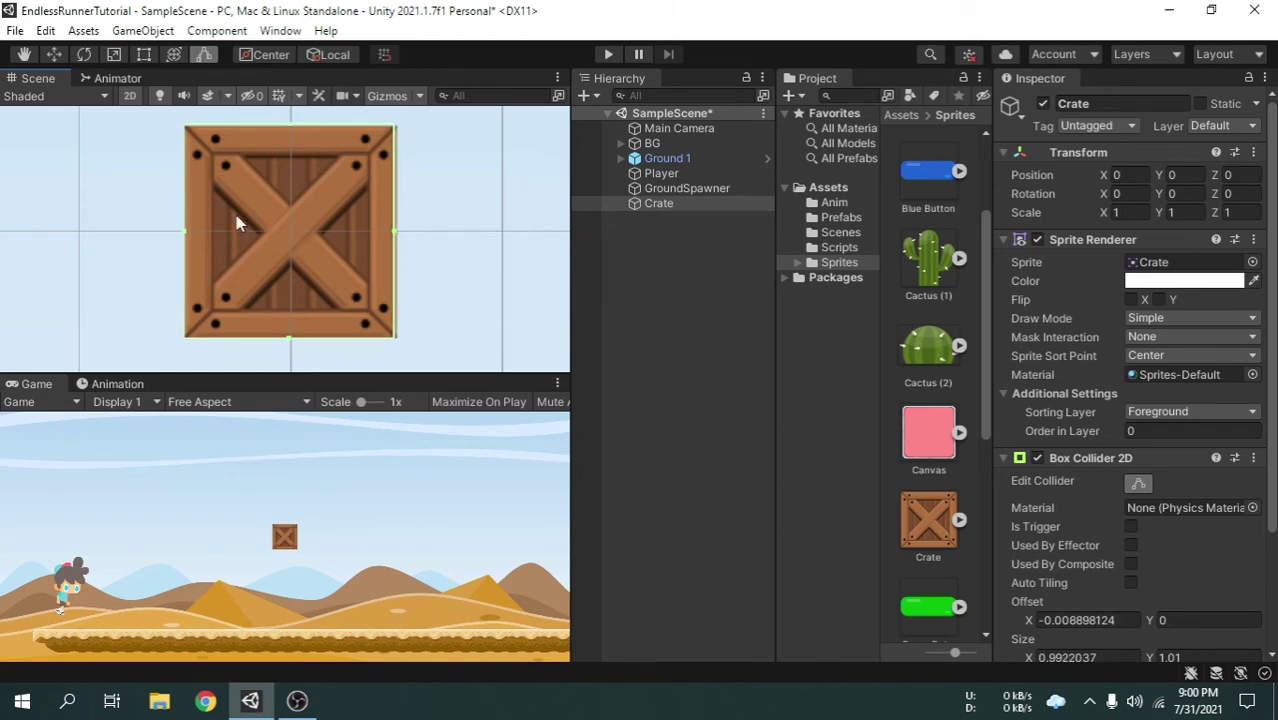
{"action": "left_click_drag", "start_coordinate": [186, 229], "coordinate": [189, 231]}
{"action": "left_click_drag", "start_coordinate": [292, 124], "coordinate": [292, 129]}
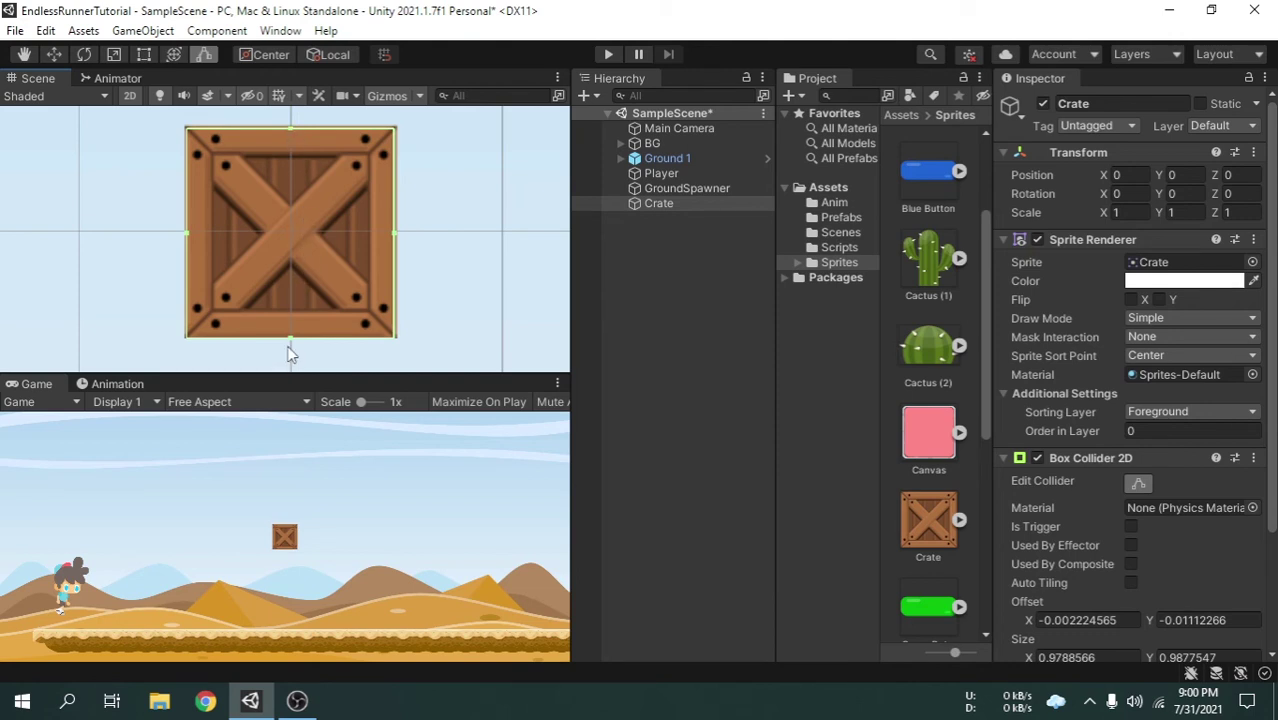
{"action": "left_click_drag", "start_coordinate": [291, 339], "coordinate": [291, 335]}
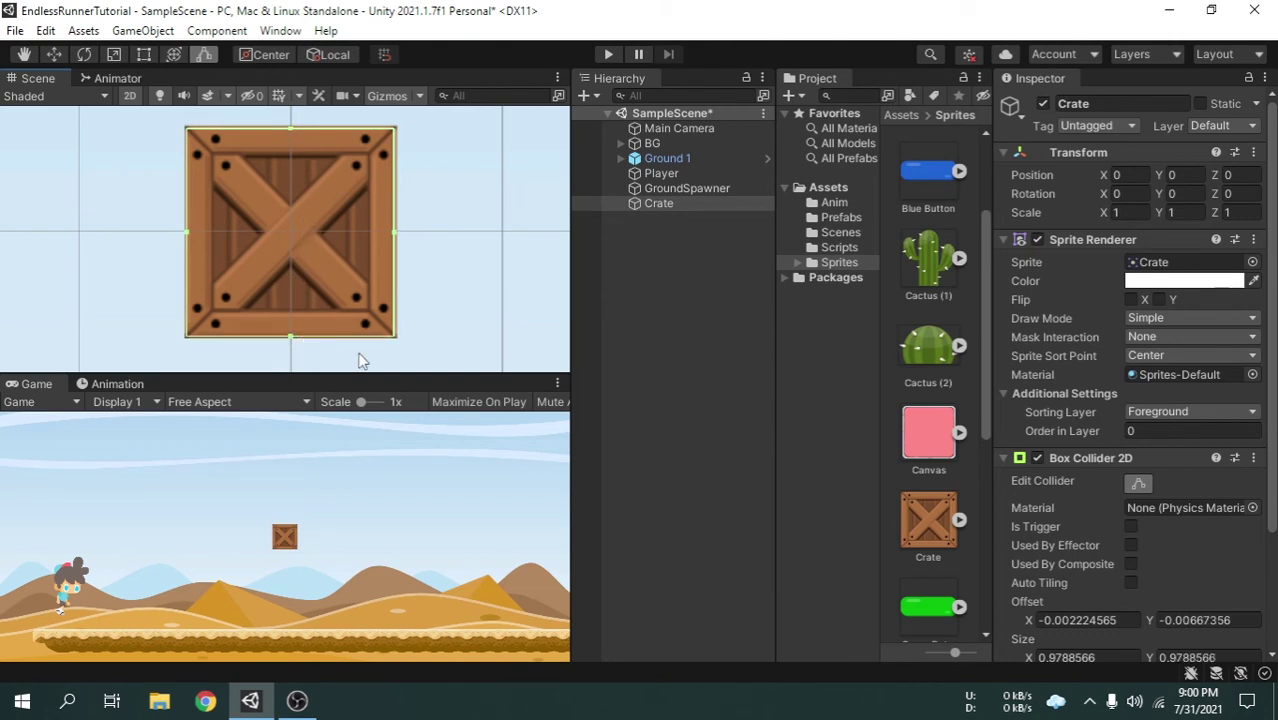
Exit collider editing, drag Crate into Prefabs as a prefab, and delete it from the hierarchy
{"action": "left_click", "coordinate": [1148, 481]}
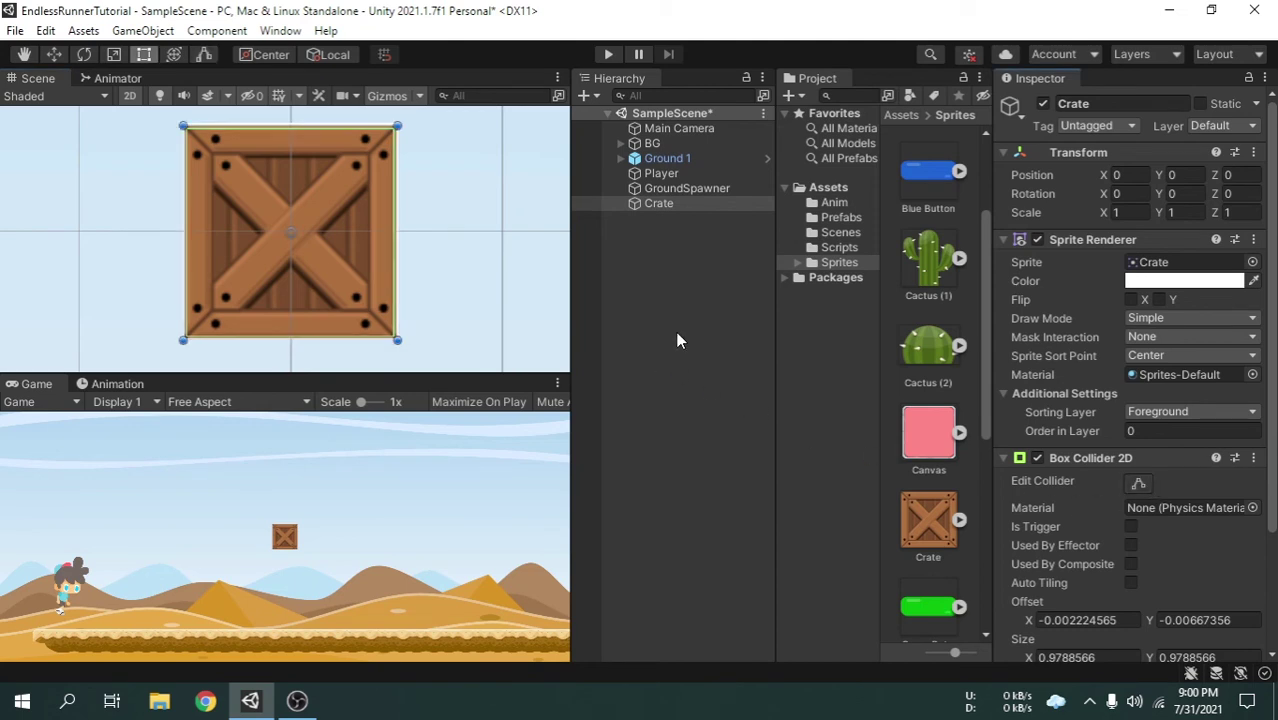
{"action": "left_click", "coordinate": [848, 218]}
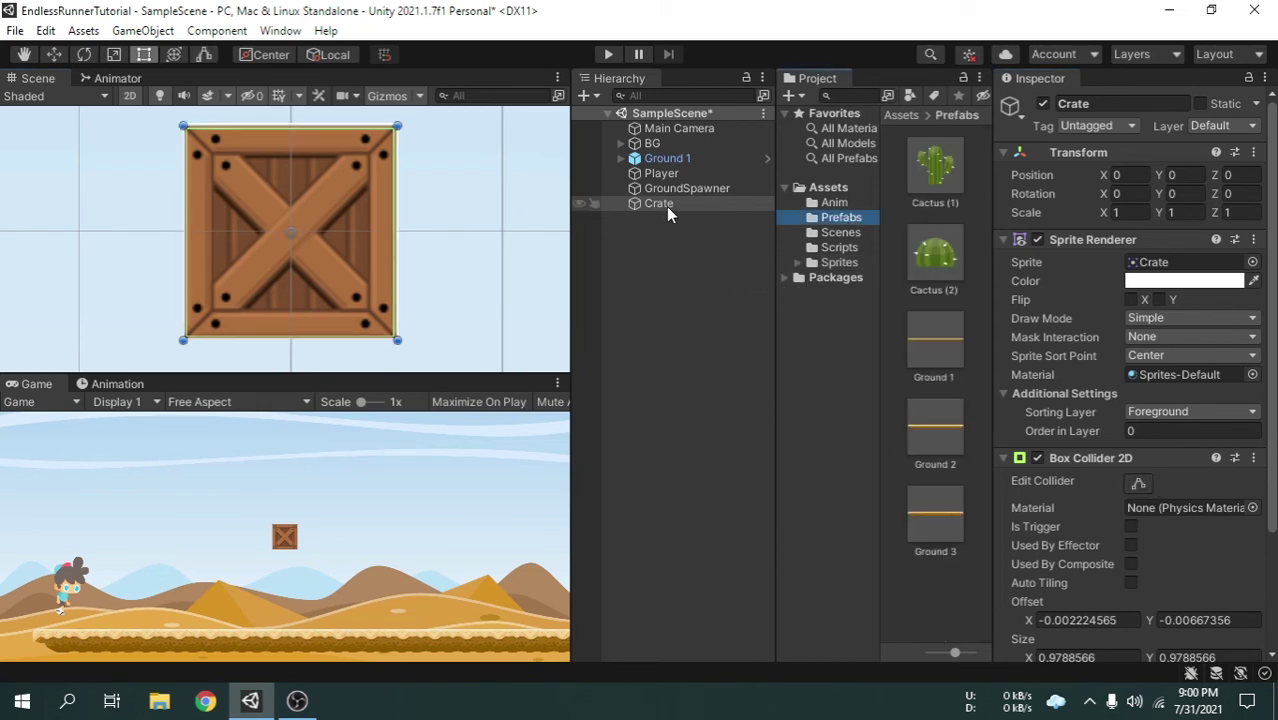
{"action": "left_click_drag", "start_coordinate": [660, 205], "coordinate": [942, 605]}
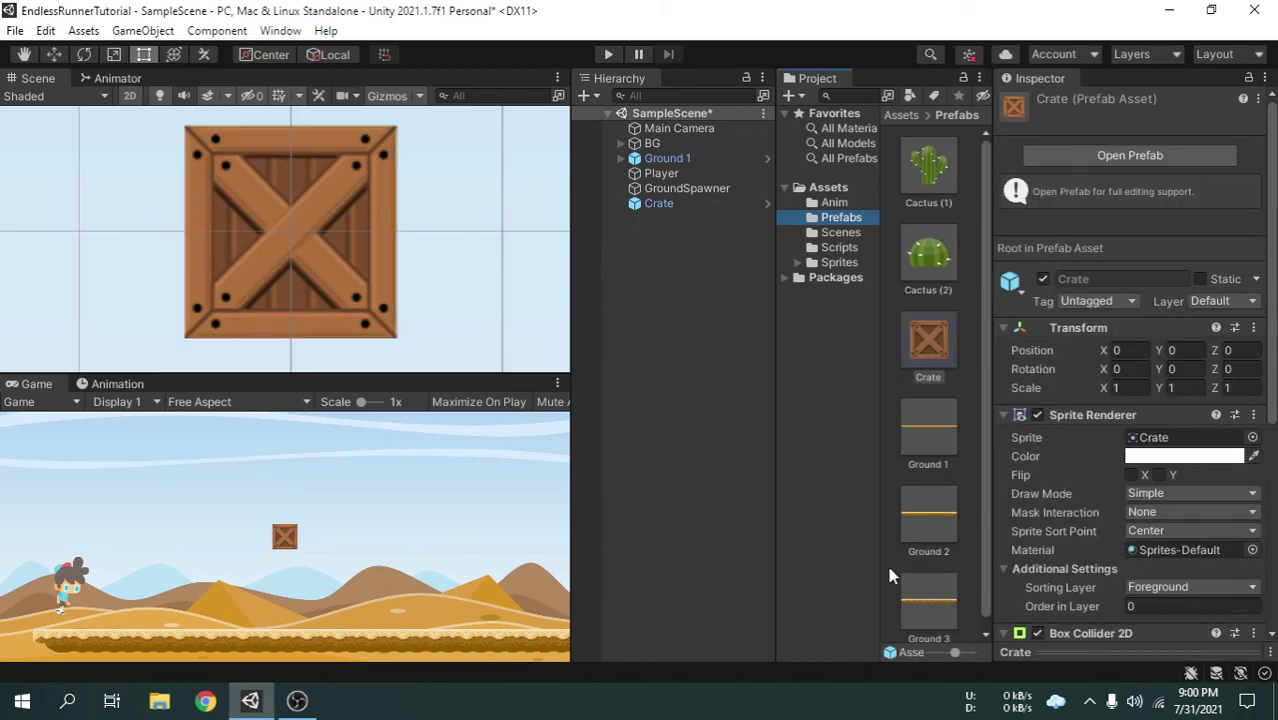
{"action": "left_click", "coordinate": [667, 205]}
{"action": "right_click", "coordinate": [667, 205]}
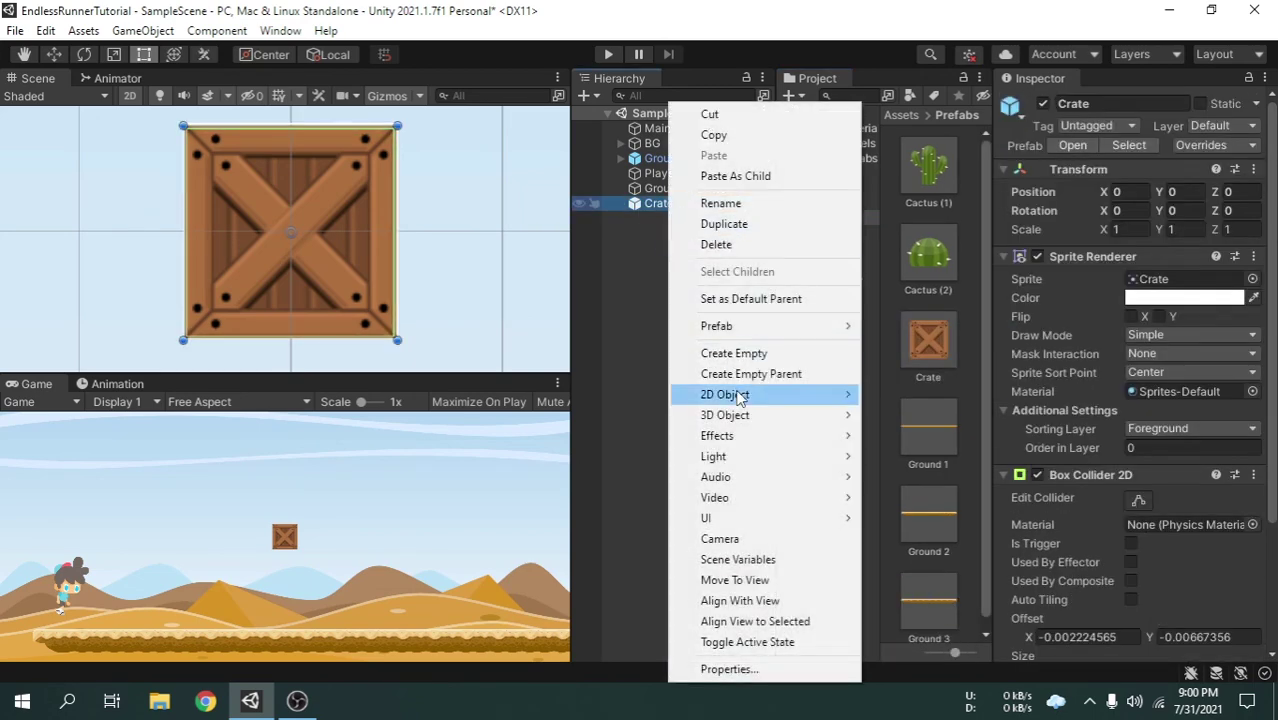
{"action": "left_click", "coordinate": [762, 245]}
{"action": "scroll", "coordinate": [320, 245], "scroll_direction": "down", "scroll_amount": 8}
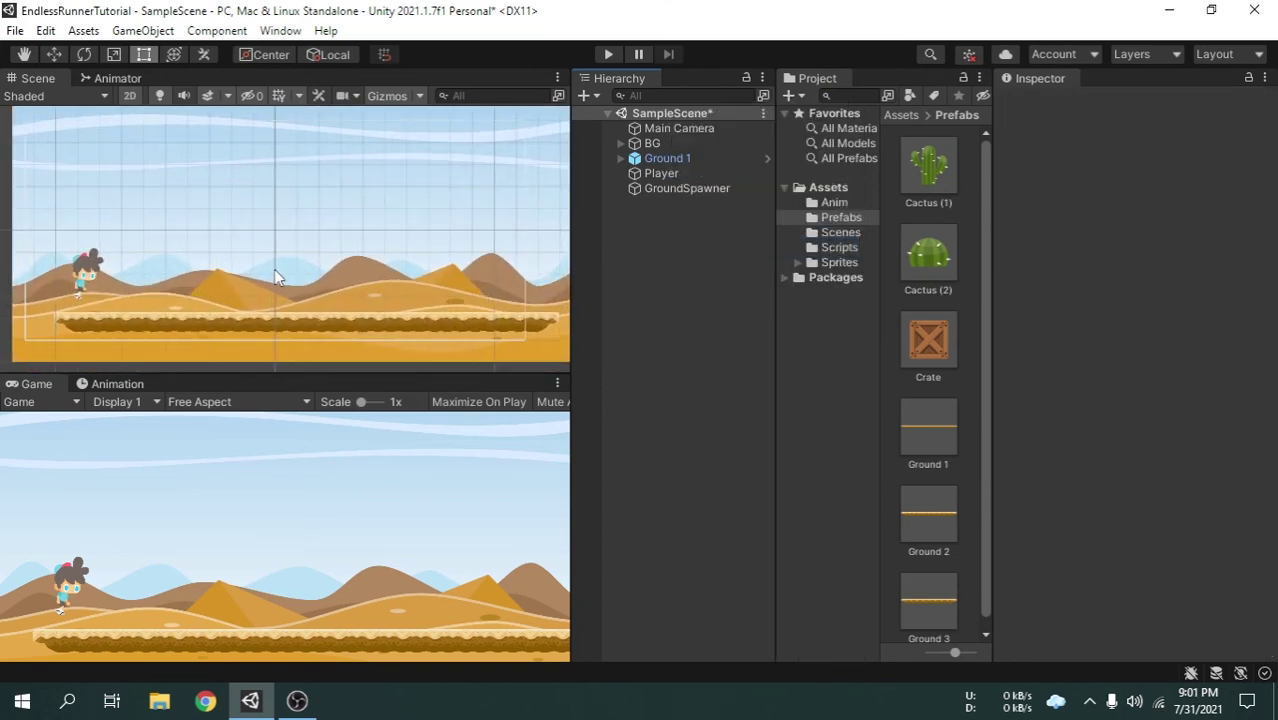
{"action": "middle_click_drag", "start_coordinate": [367, 260], "coordinate": [343, 258]}
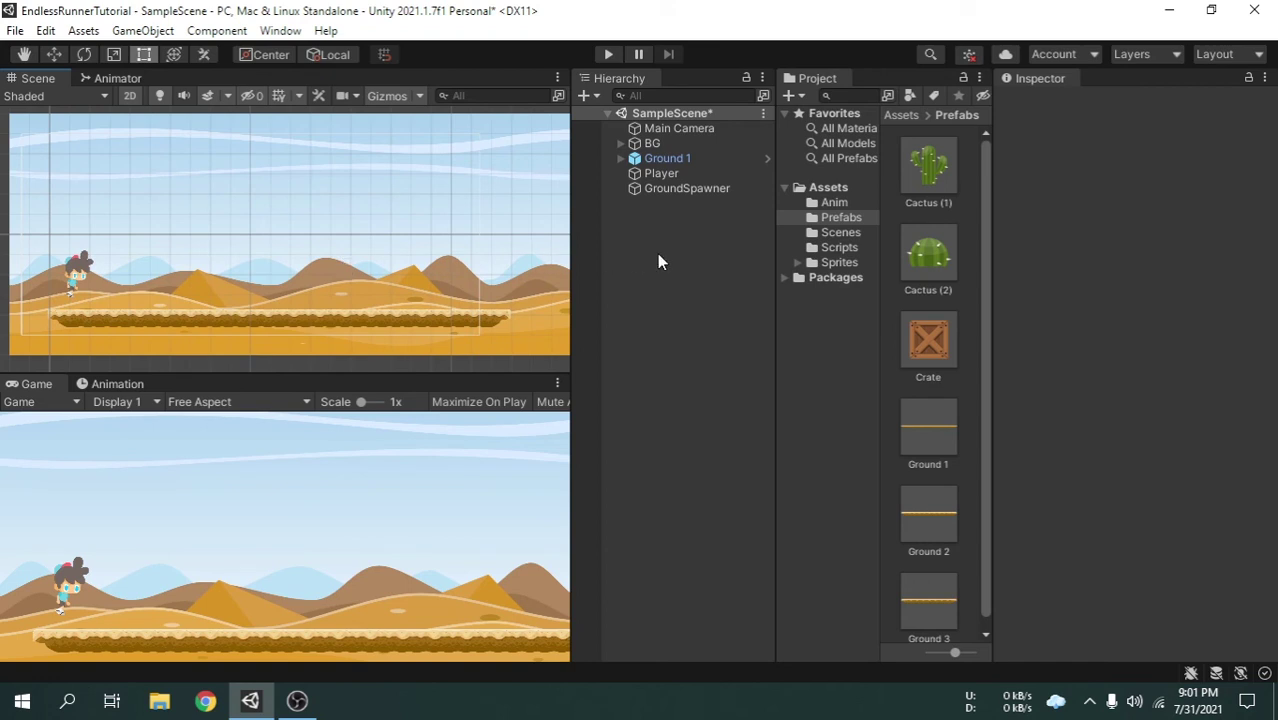
Open the Cactus (1) prefab and define a new tag named 'Obstacle' in the Tags list
{"action": "left_click", "coordinate": [930, 168]}
{"action": "double_click", "coordinate": [930, 168]}
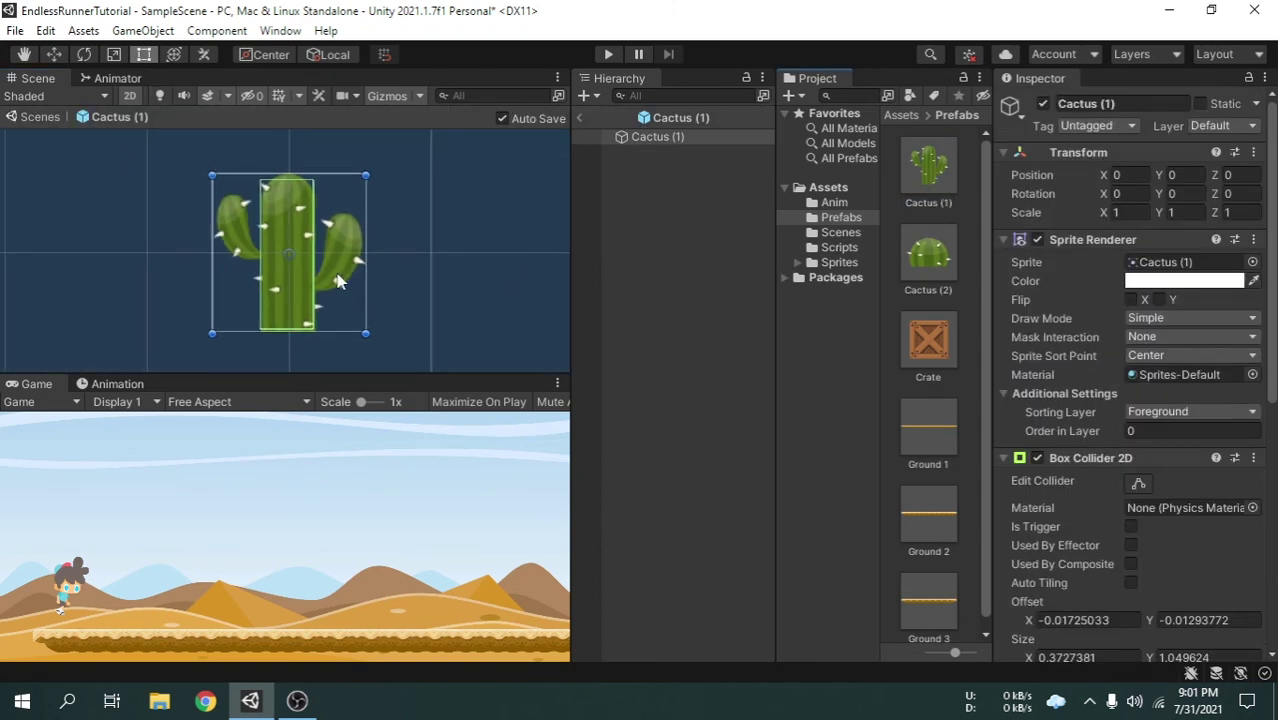
{"action": "left_click", "coordinate": [1118, 128]}
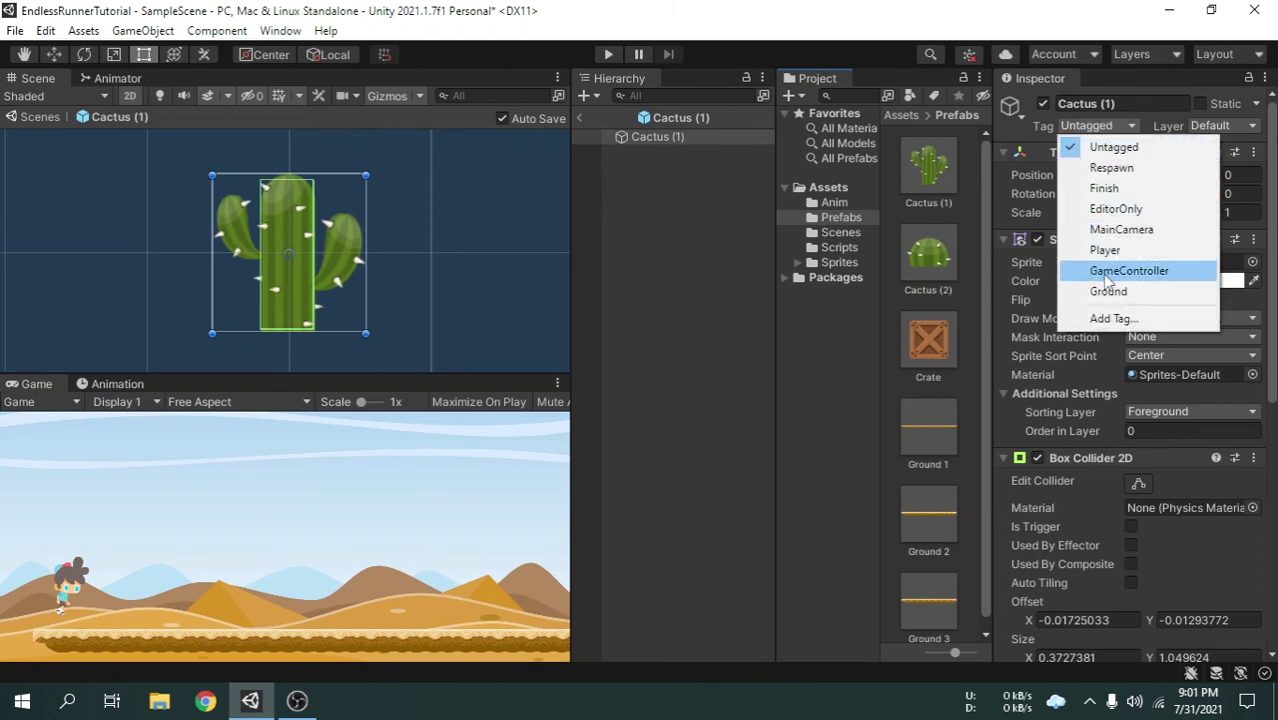
{"action": "left_click", "coordinate": [1140, 319]}
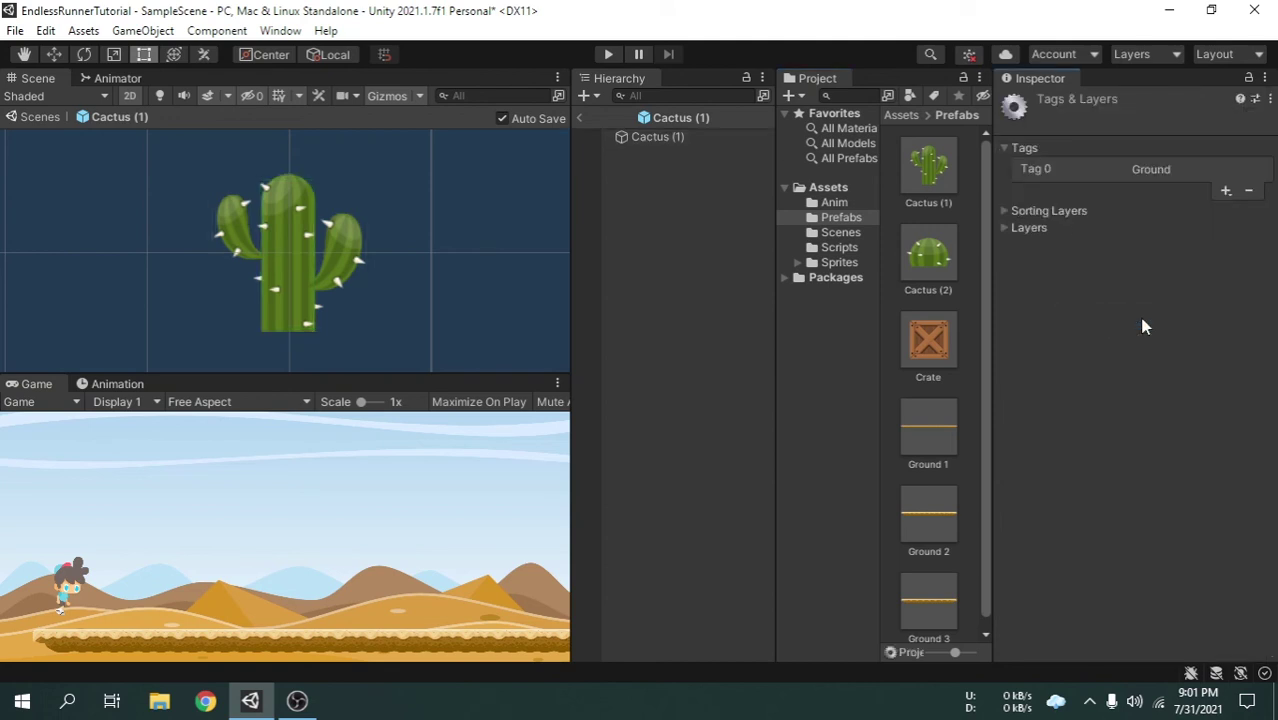
{"action": "left_click", "coordinate": [1226, 190]}
{"action": "type", "text": "Ob"}
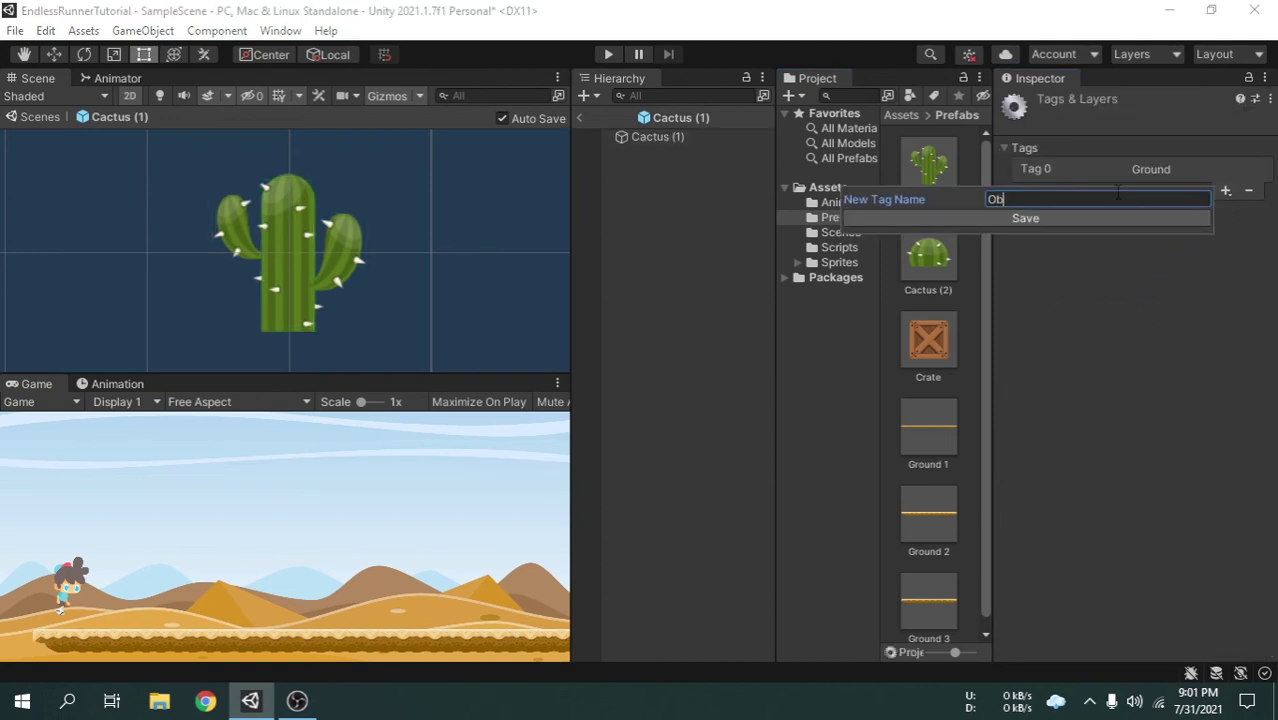
{"action": "type", "text": "stacle"}
{"action": "left_click", "coordinate": [1130, 218]}
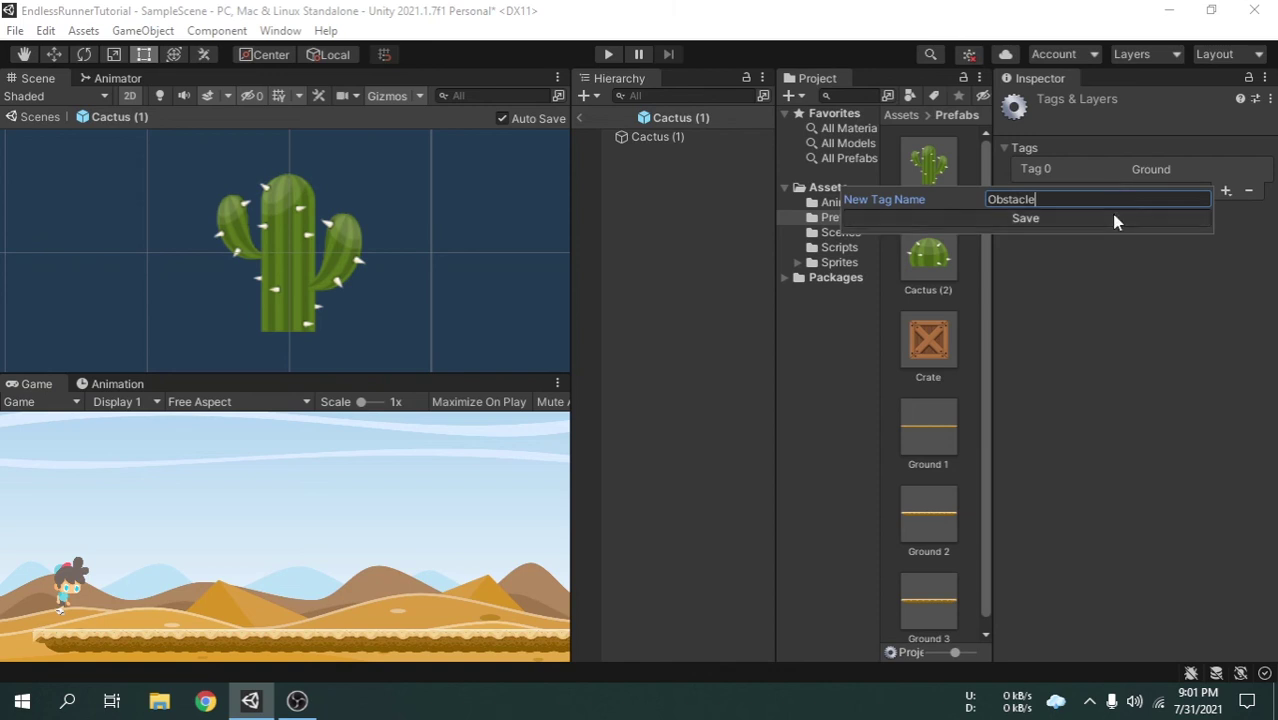
Set the Inspector Tag to Obstacle on Cactus (1), then open Cactus (2) and Crate and tag each Obstacle
{"action": "left_click", "coordinate": [656, 137]}
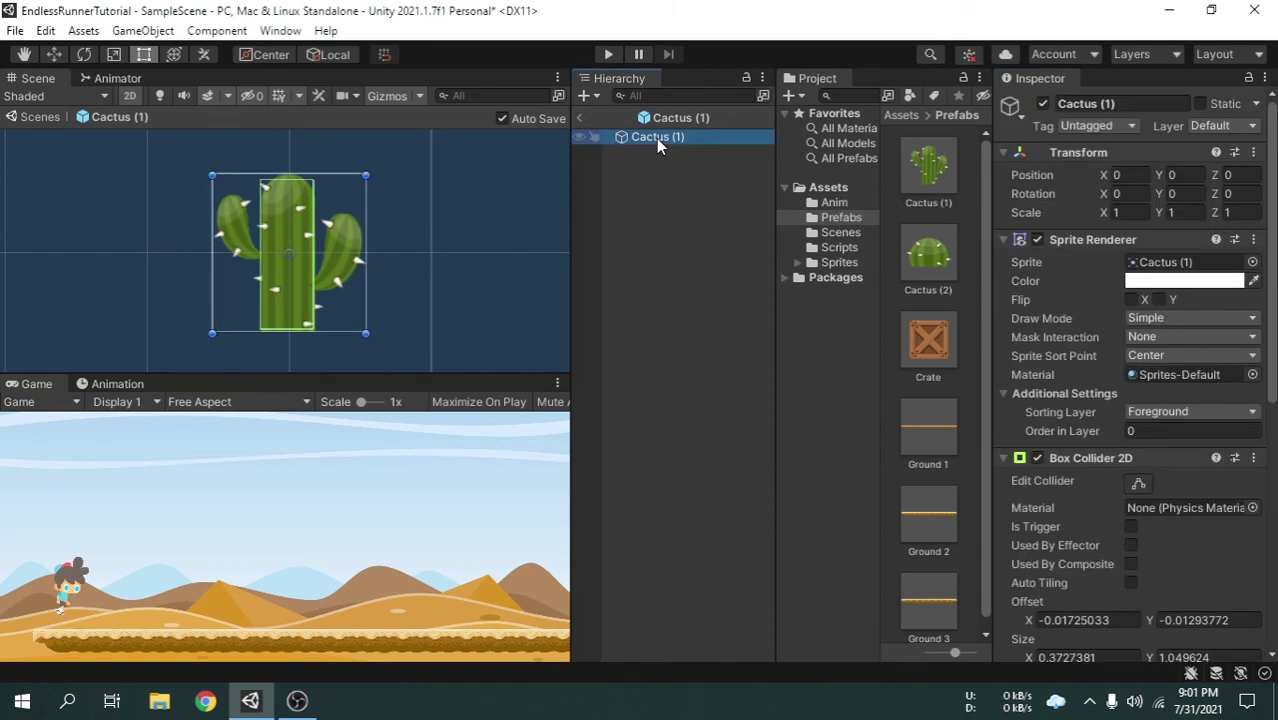
{"action": "left_click", "coordinate": [1112, 126]}
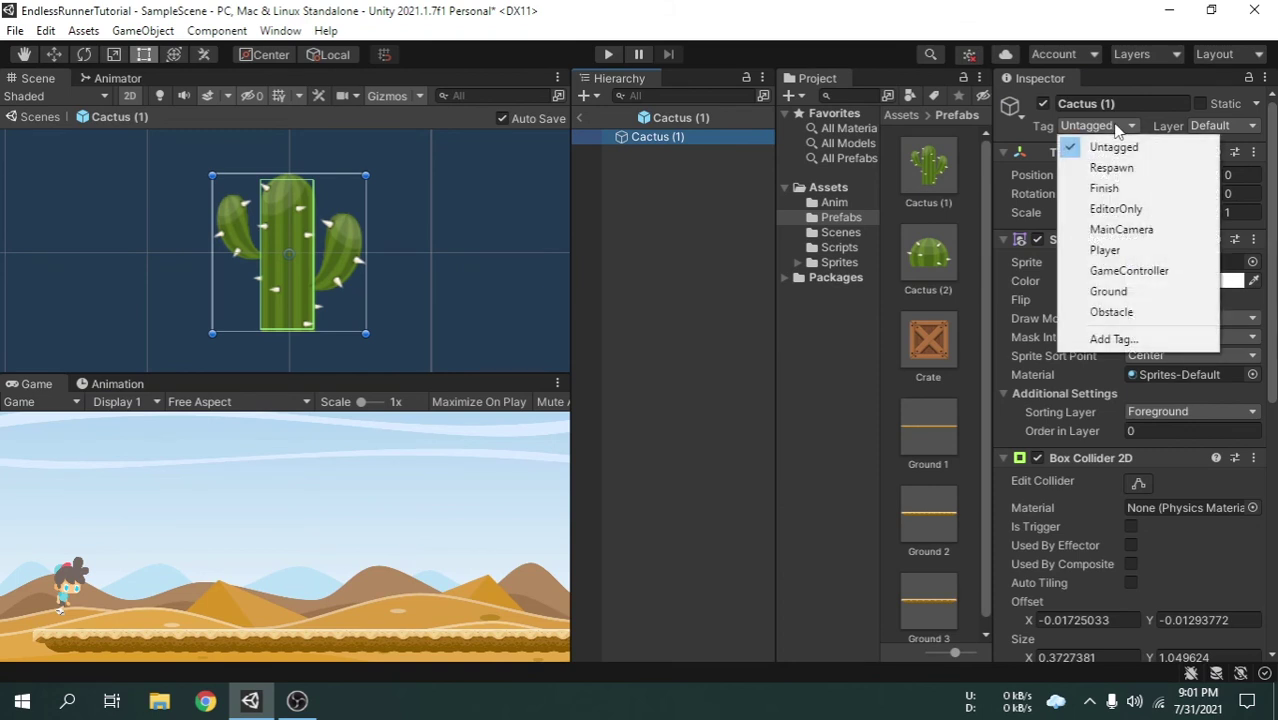
{"action": "left_click", "coordinate": [1134, 313]}
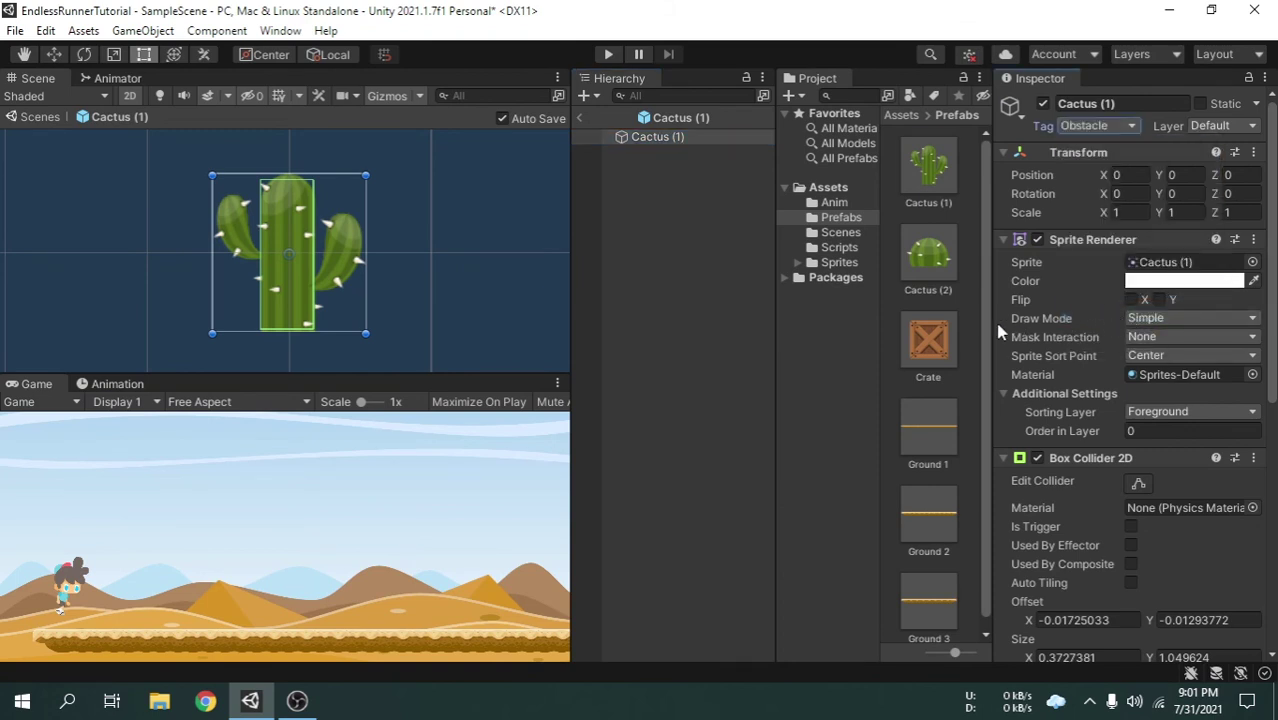
{"action": "double_click", "coordinate": [928, 255]}
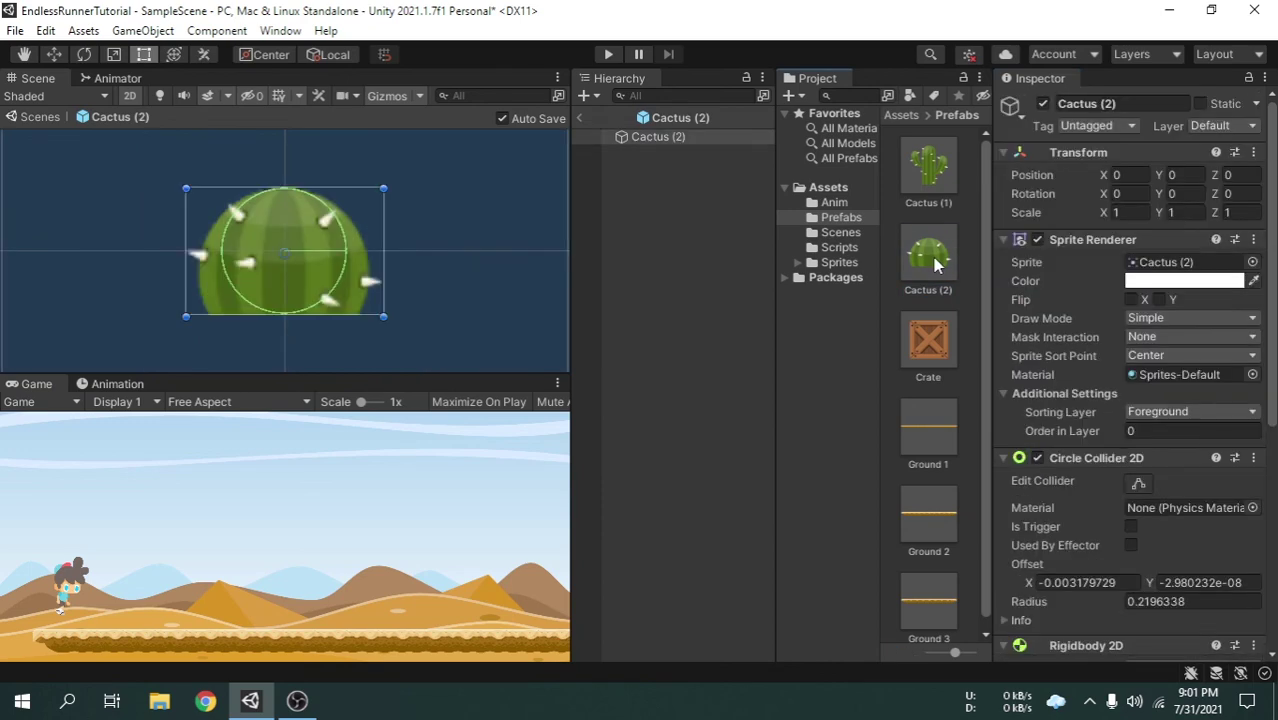
{"action": "left_click", "coordinate": [1090, 125]}
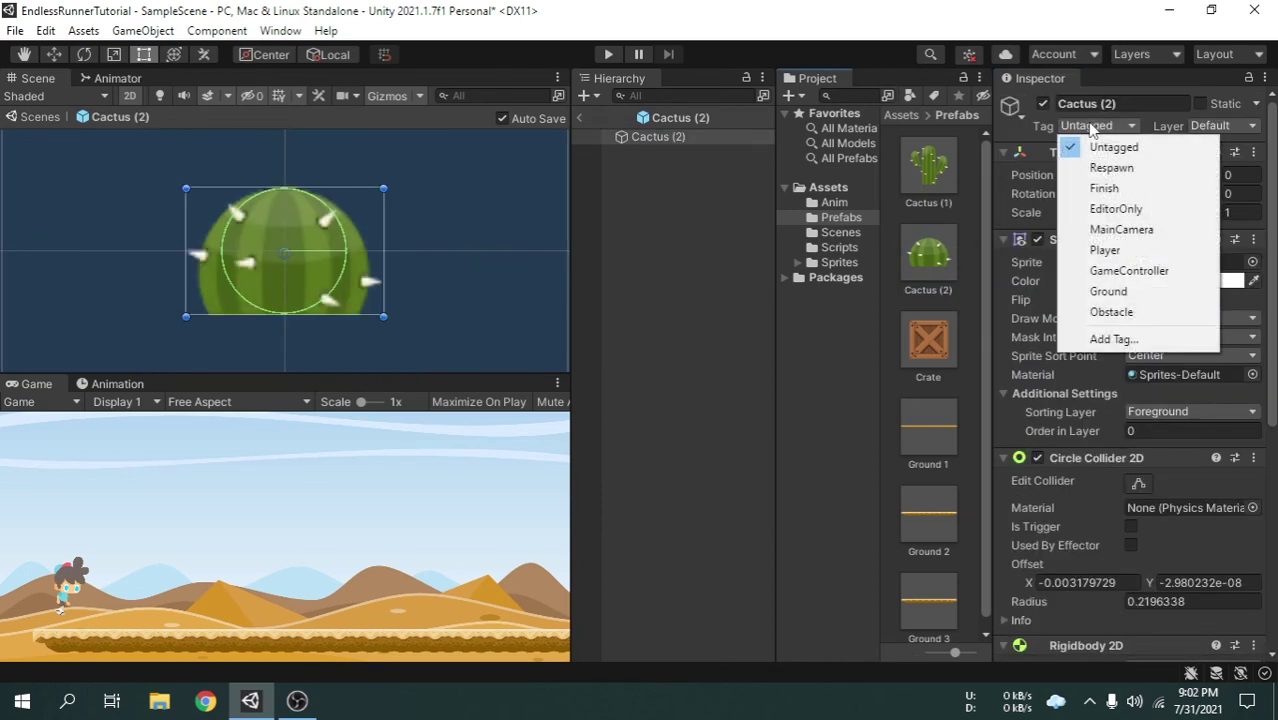
{"action": "left_click", "coordinate": [1111, 311]}
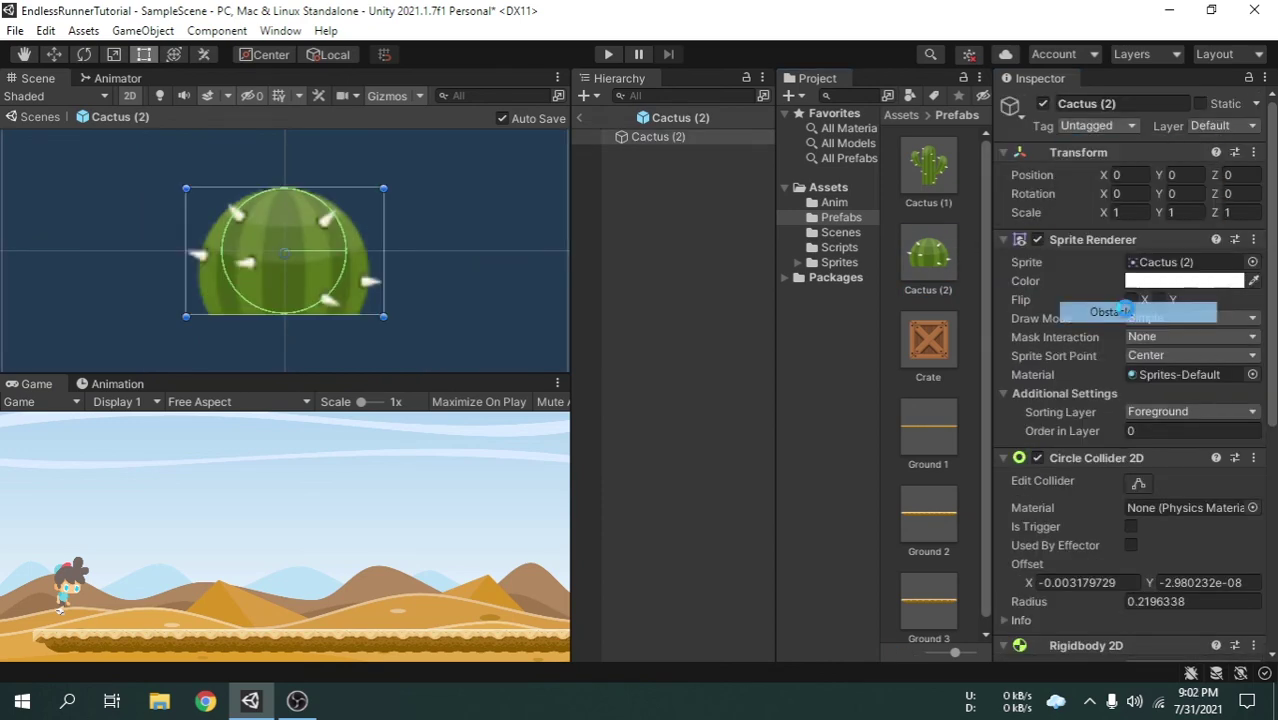
{"action": "double_click", "coordinate": [942, 340]}
{"action": "left_click", "coordinate": [1107, 129]}
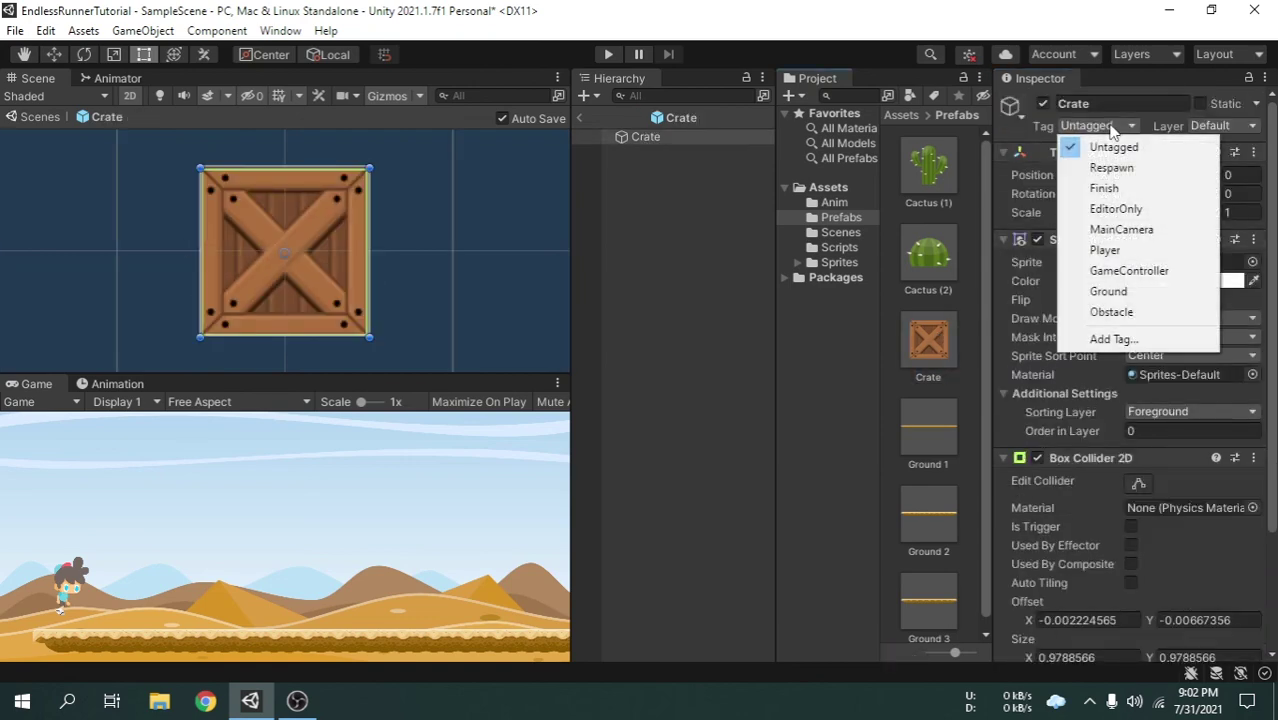
{"action": "left_click", "coordinate": [1150, 312]}
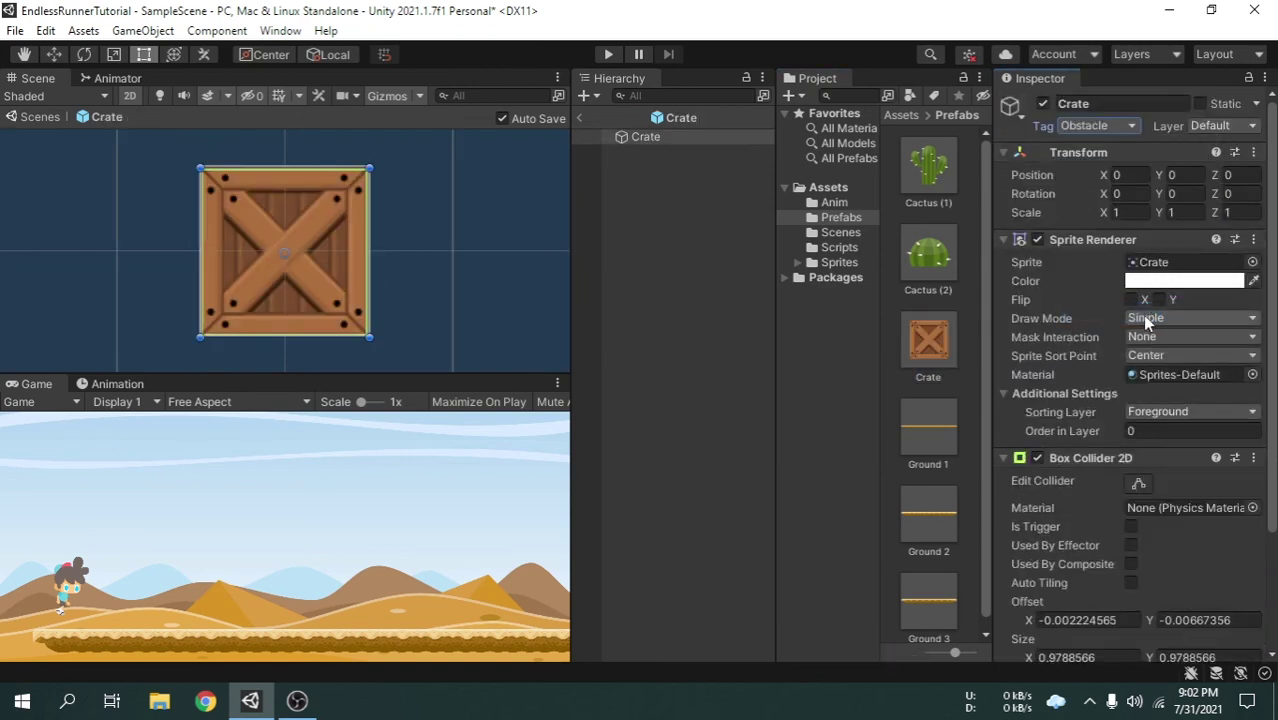
Exit Prefab Mode back to SampleScene and adjust the Scene view zoom
{"action": "left_click", "coordinate": [580, 119]}
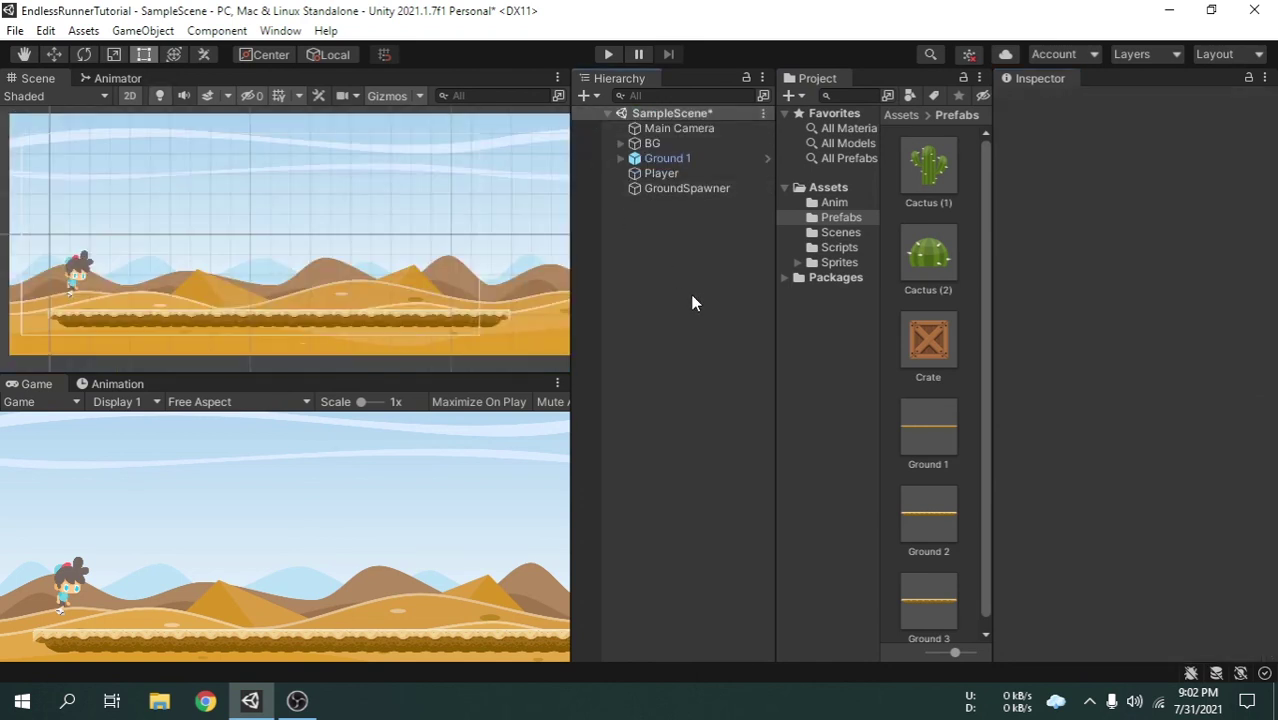
{"action": "scroll", "coordinate": [311, 263], "scroll_direction": "down", "scroll_amount": 1}
{"action": "scroll", "coordinate": [490, 262], "scroll_direction": "down", "scroll_amount": 1}
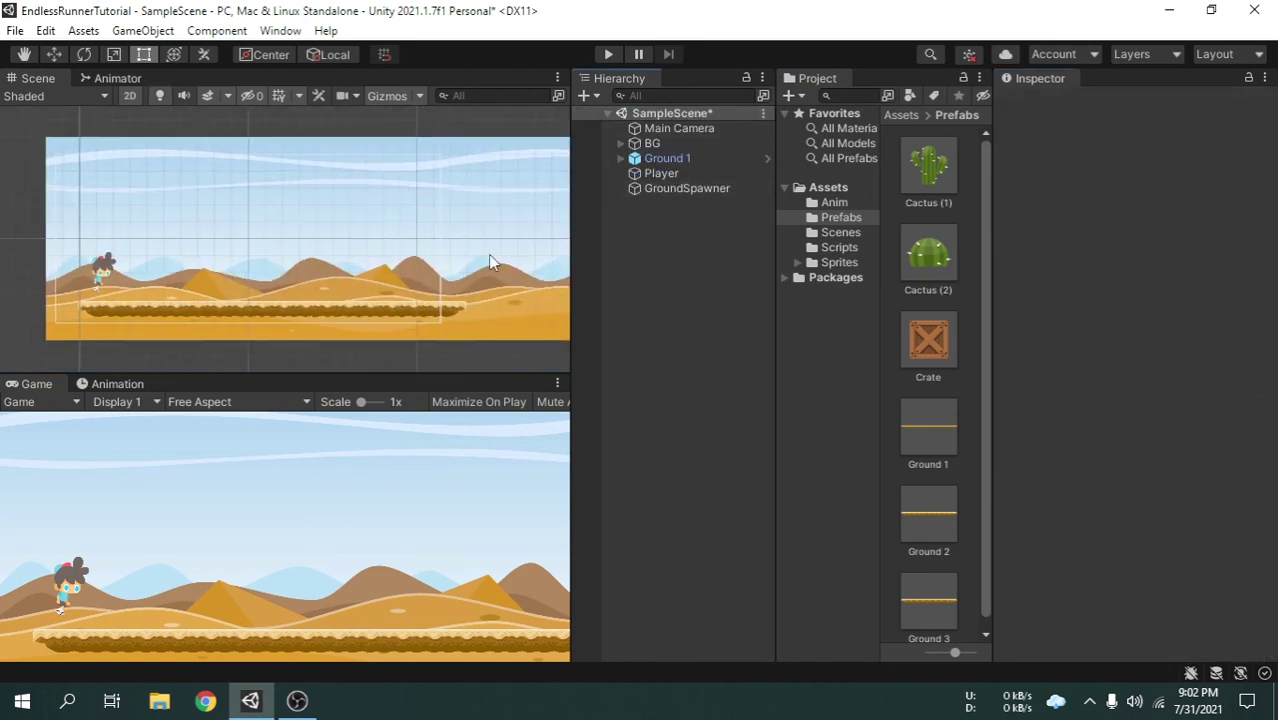
{"action": "scroll", "coordinate": [490, 262], "scroll_direction": "up", "scroll_amount": 1}
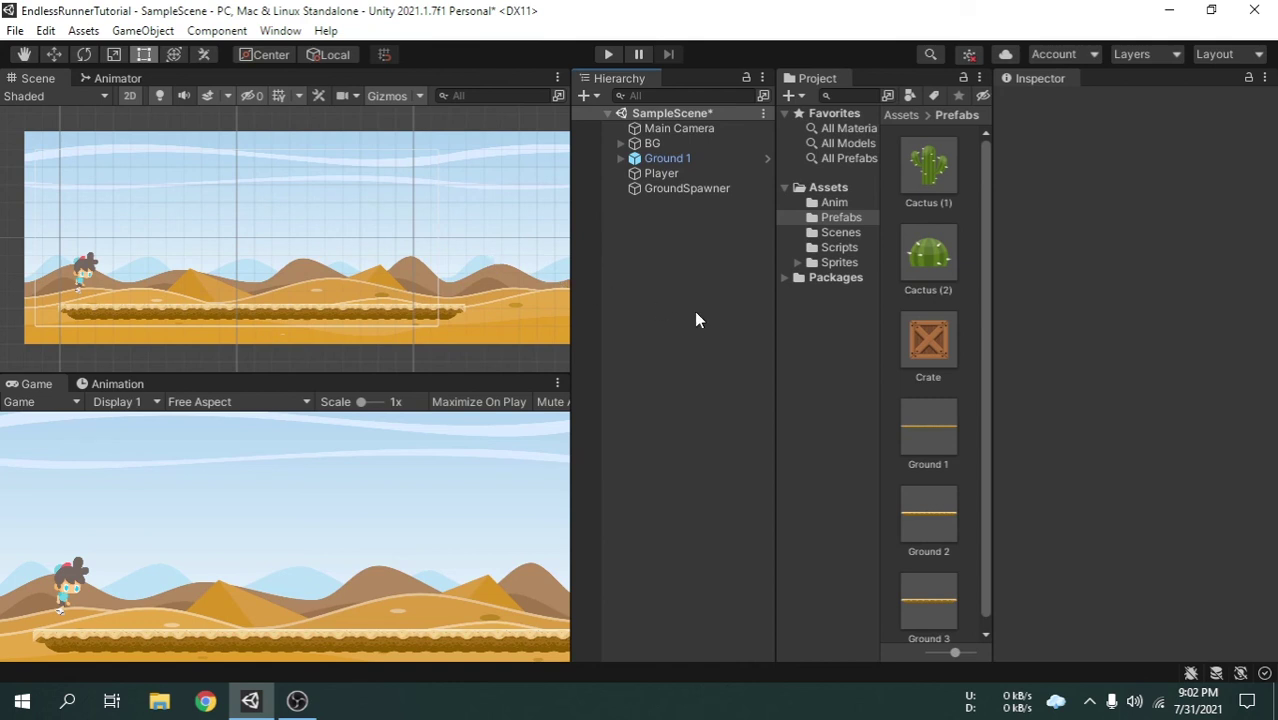